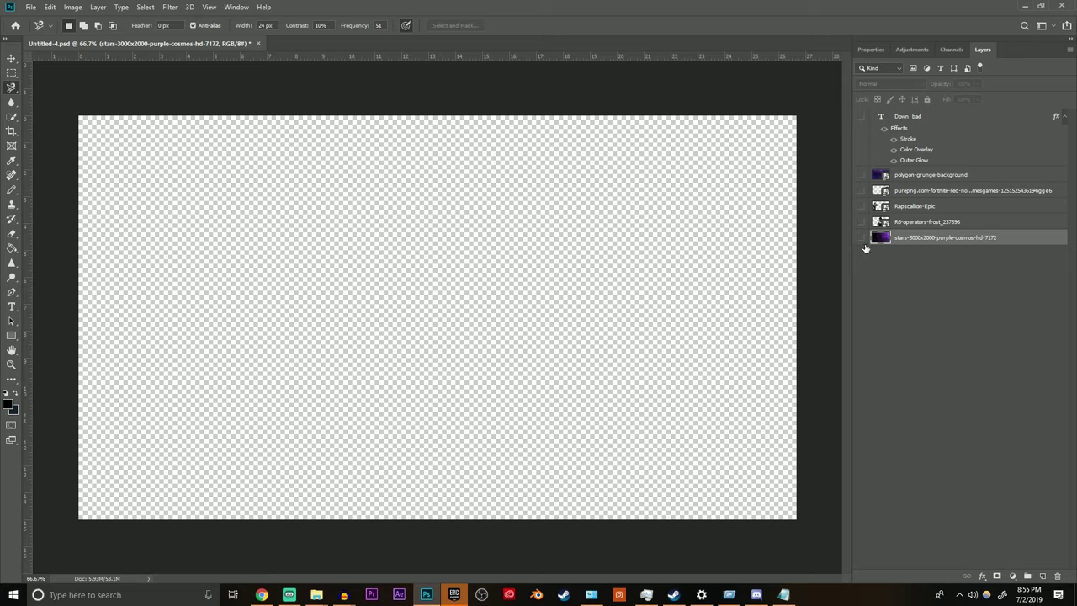
# Preview all thumbnail layers, then hide everything except the stars-3000x2000 purple background.
pyautogui.moveTo(862, 241); pyautogui.dragTo(862, 116)
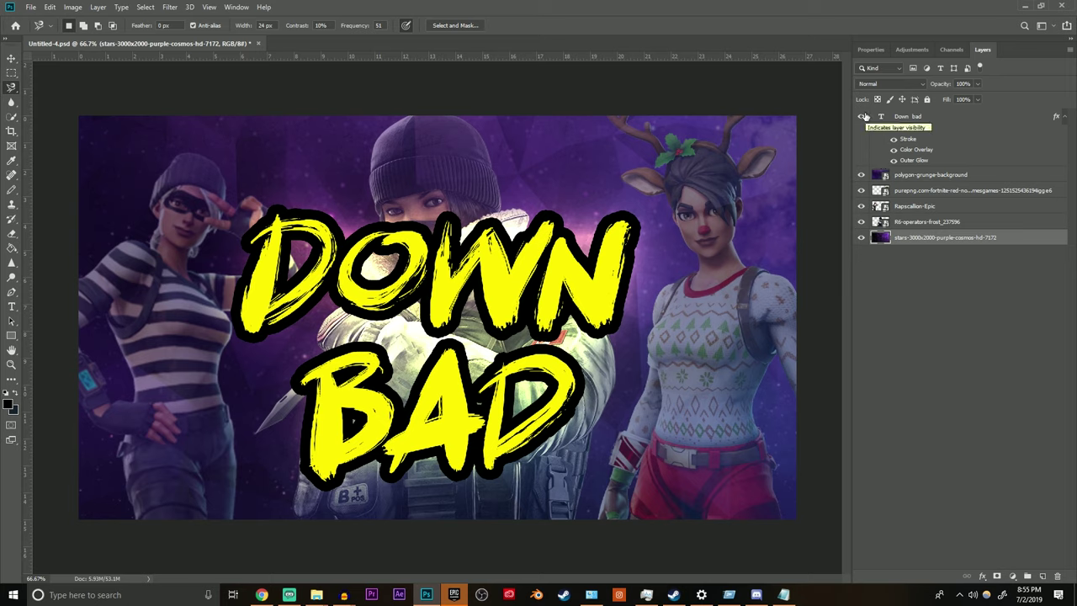
pyautogui.moveTo(865, 116); pyautogui.dragTo(861, 223)
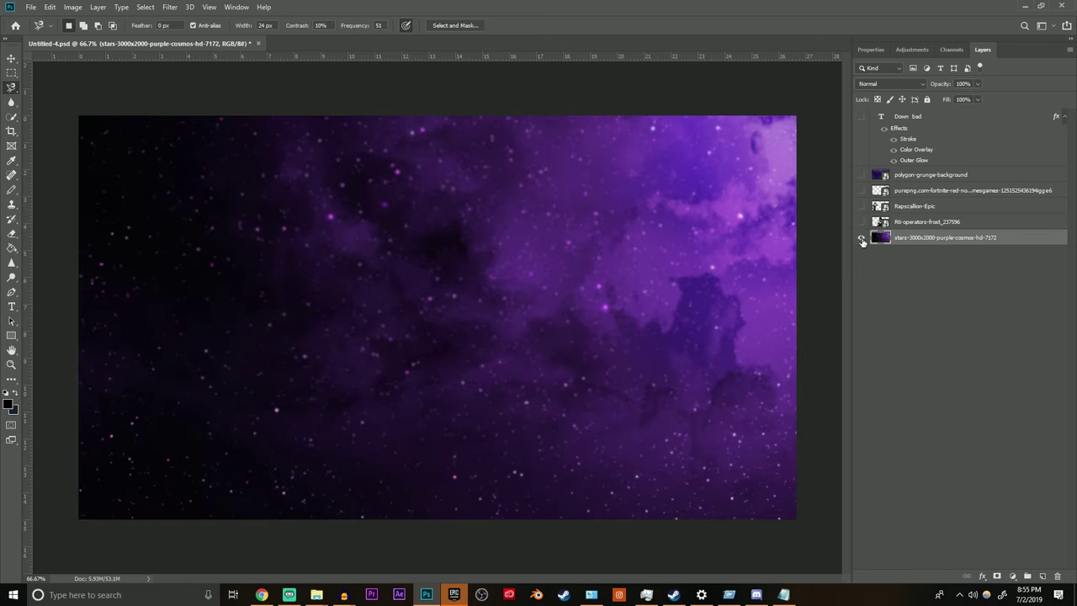
pyautogui.click(317, 595)
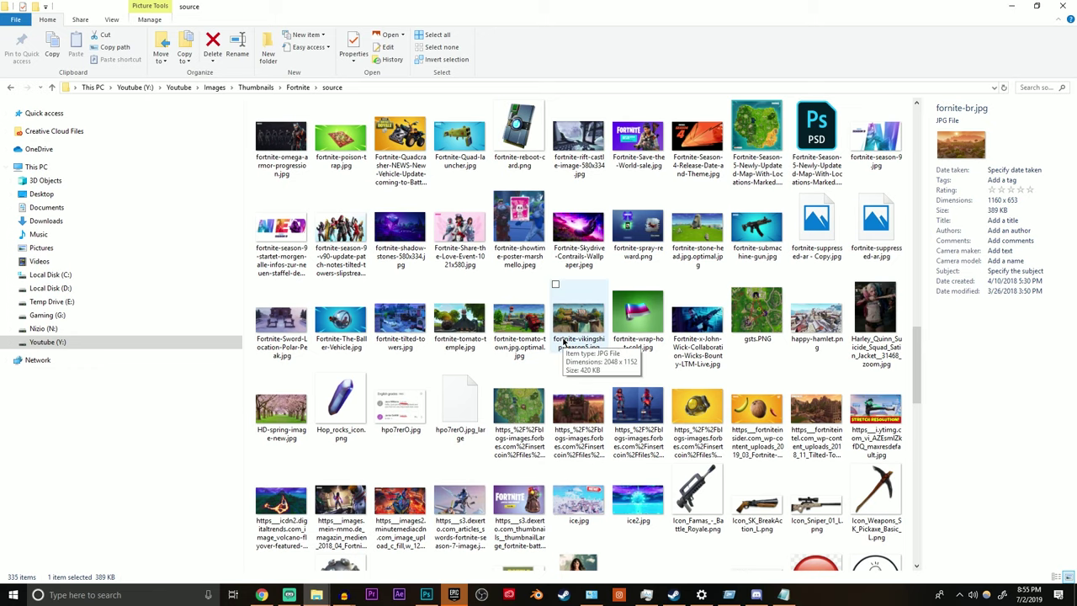
# Preview Paradise_Palms_-_Fortnite.jpg from the source folder, then close the Photos preview.
pyautogui.scroll(-15, 589, 353)
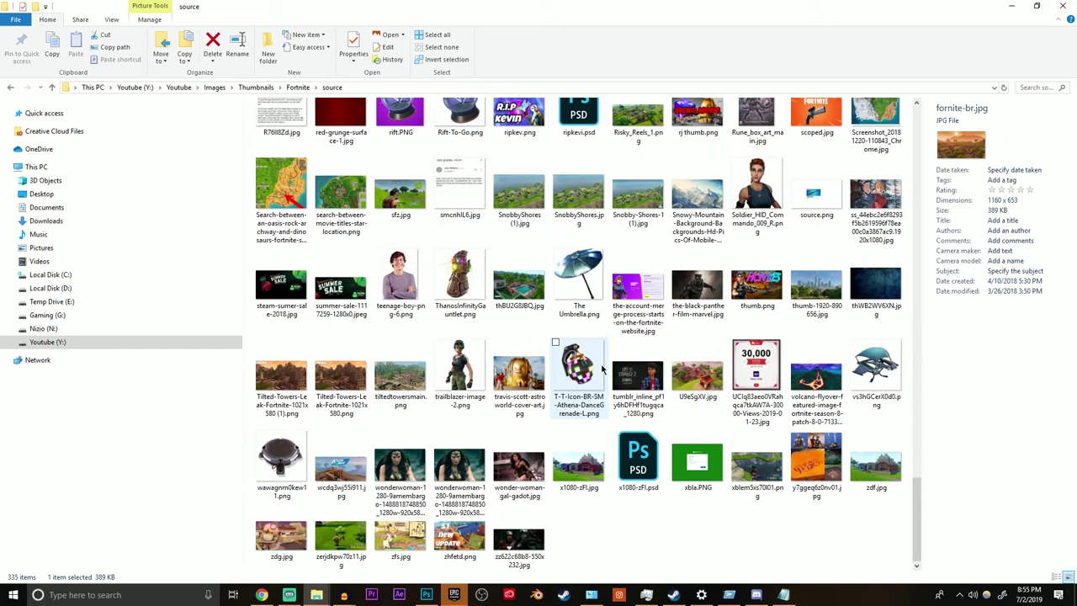
pyautogui.scroll(4, 601, 367)
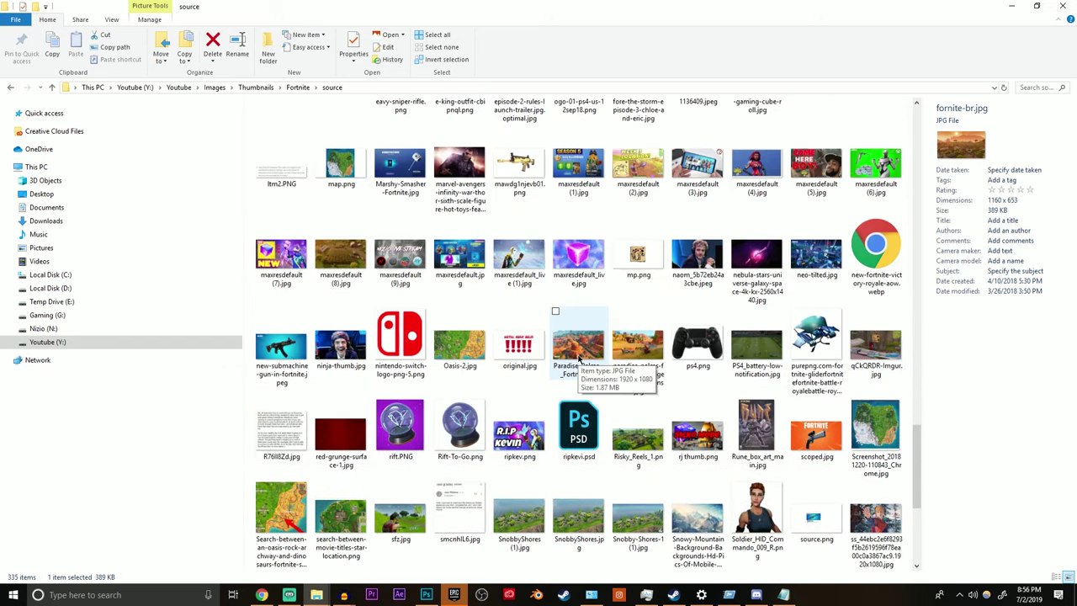
pyautogui.doubleClick(579, 358)
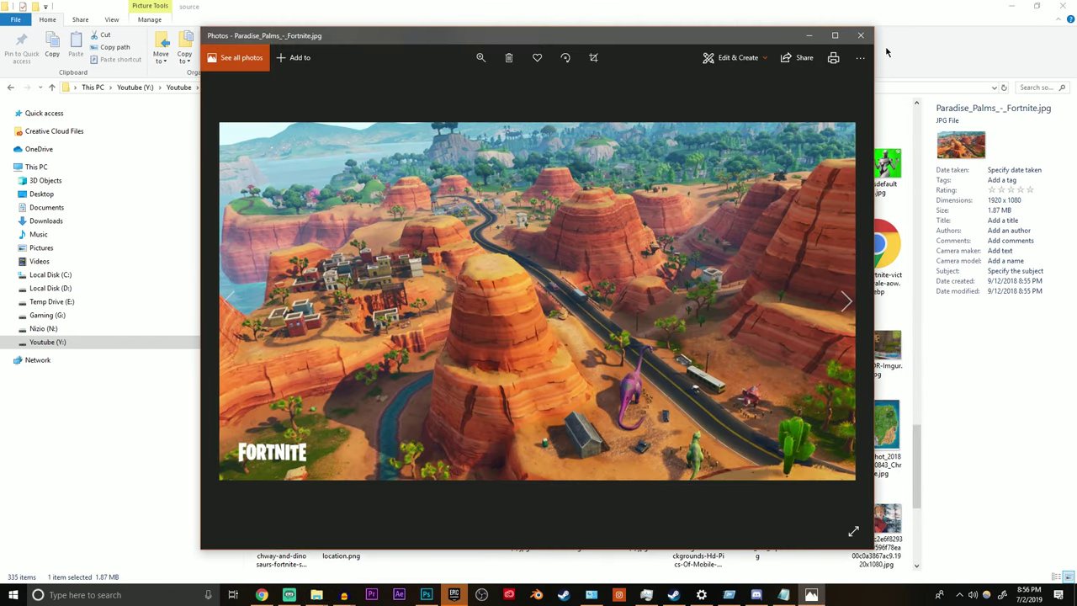
pyautogui.click(861, 38)
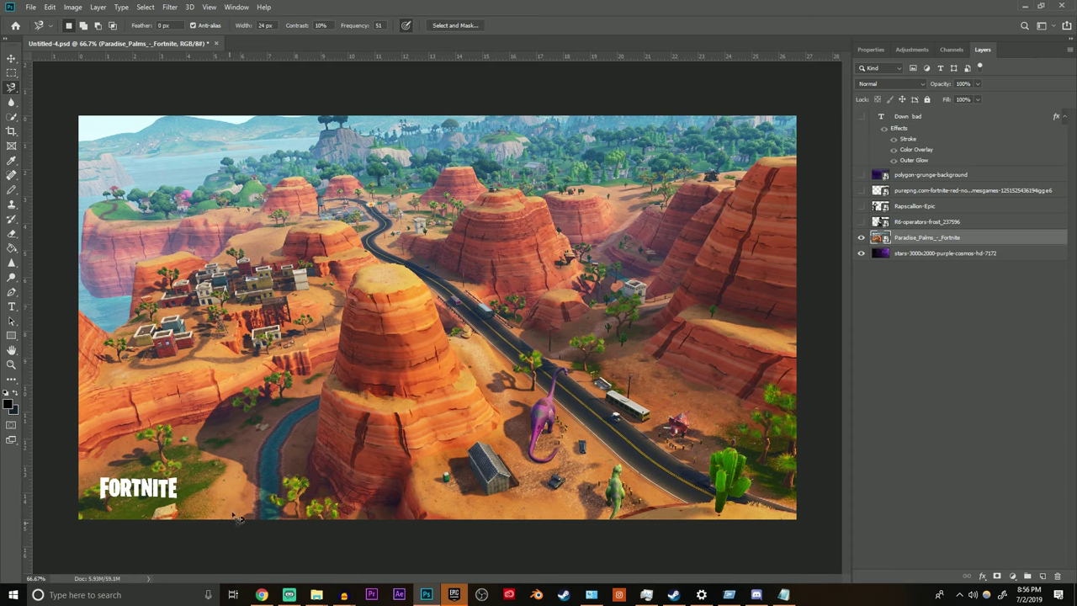
# Scale the Paradise Palms map layer up to about 112.72%.
pyautogui.hotkey('ctrl', 't')
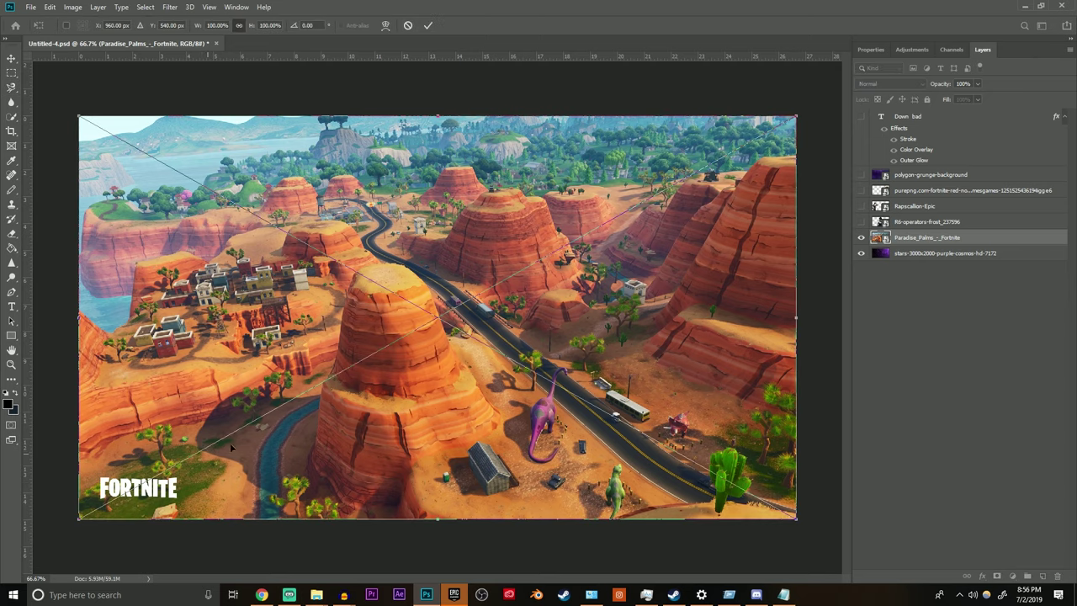
pyautogui.moveTo(79, 522); pyautogui.dragTo(13, 572)
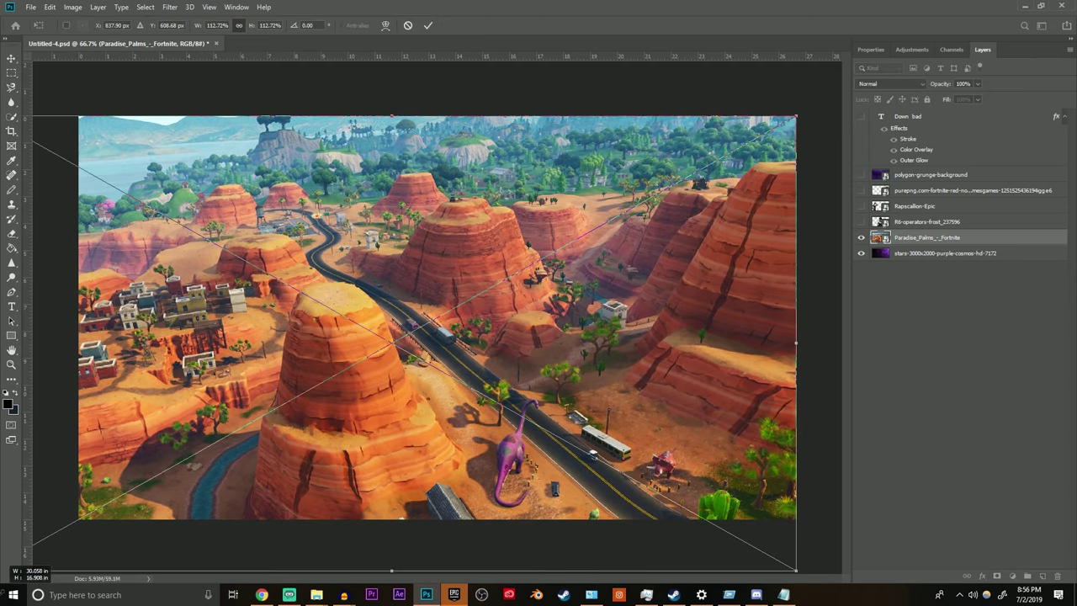
pyautogui.click(429, 26)
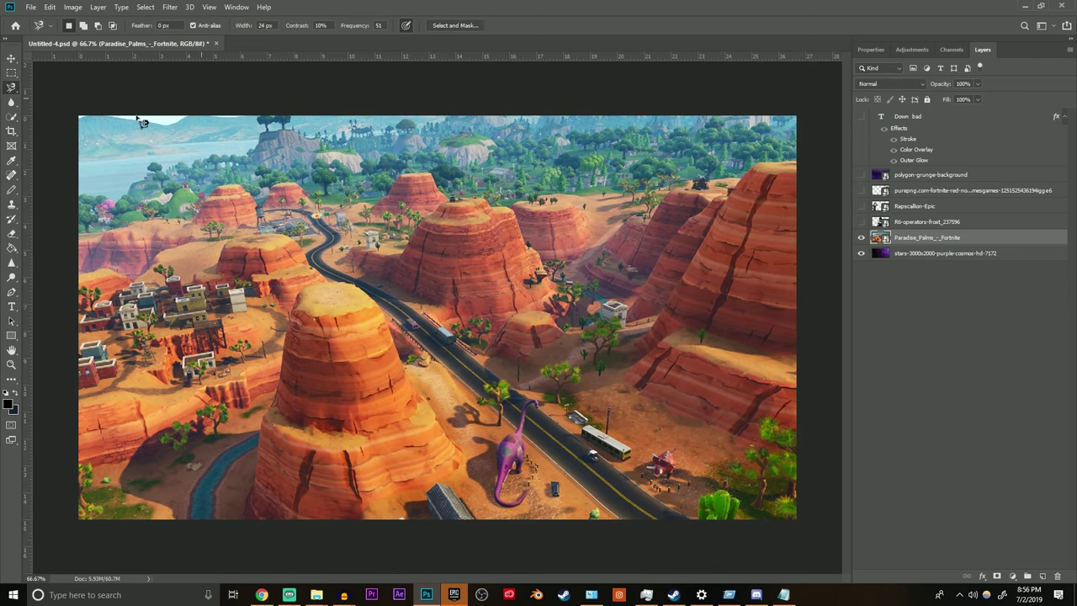
# Rasterize and blur the map's mesas and trees, then show the three character layers again.
pyautogui.click(10, 104)
pyautogui.click(459, 255)
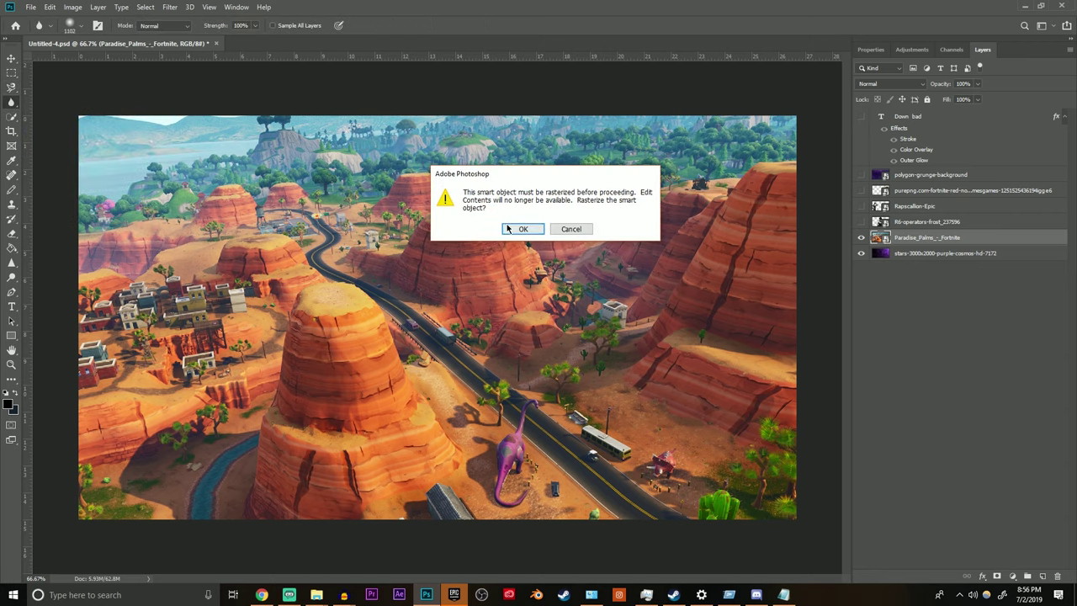
pyautogui.click(512, 229)
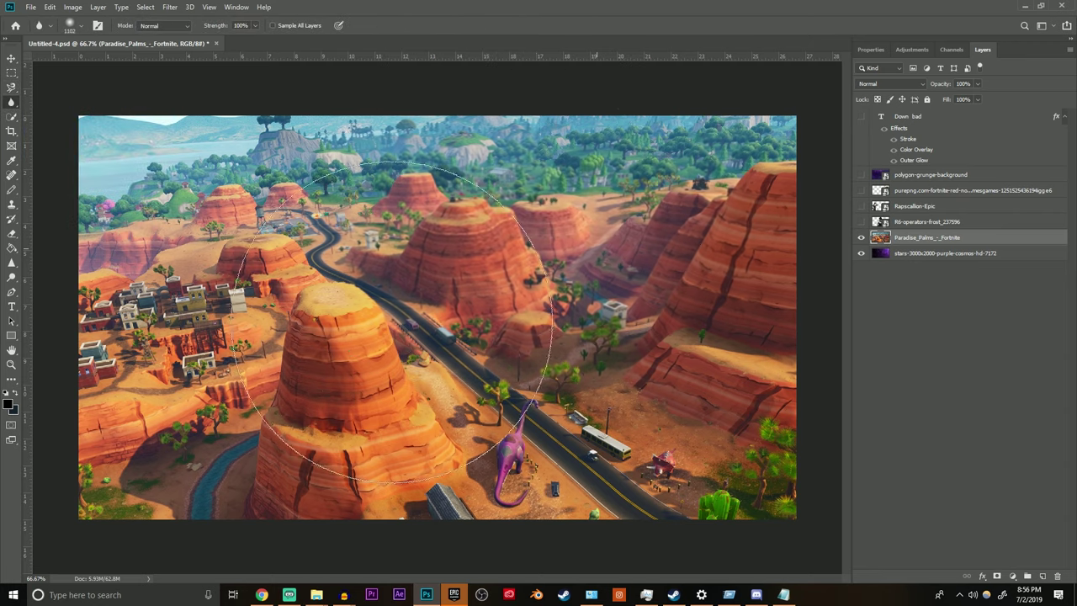
pyautogui.moveTo(543, 398)
pyautogui.mouseDown()
pyautogui.moveTo(226, 412)
pyautogui.moveTo(509, 373)
pyautogui.moveTo(610, 313)
pyautogui.moveTo(786, 257)
pyautogui.moveTo(320, 389)
pyautogui.mouseUp()
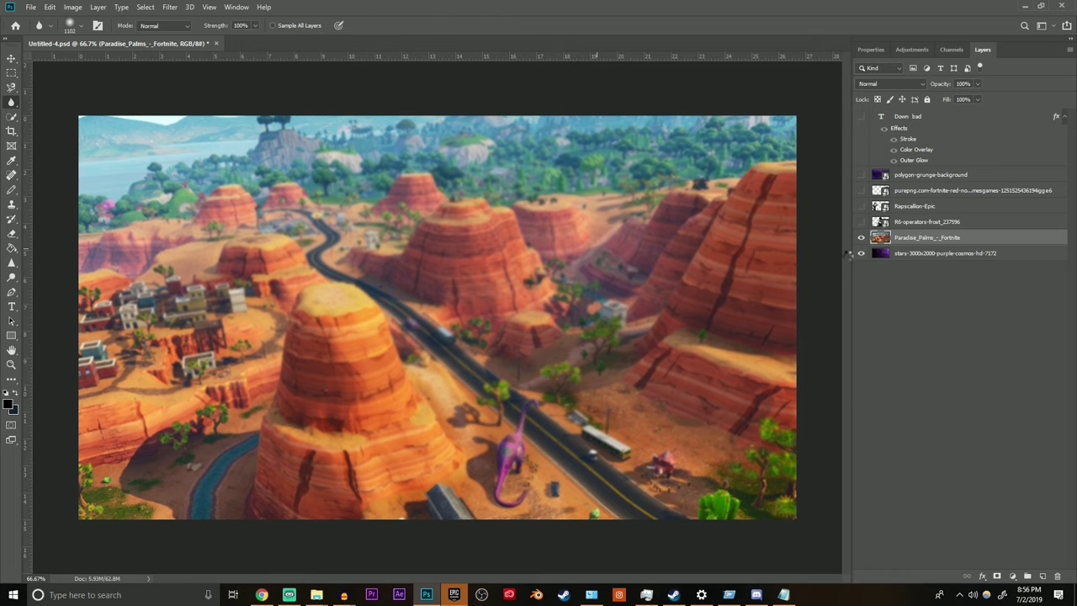
pyautogui.moveTo(861, 221); pyautogui.dragTo(861, 192)
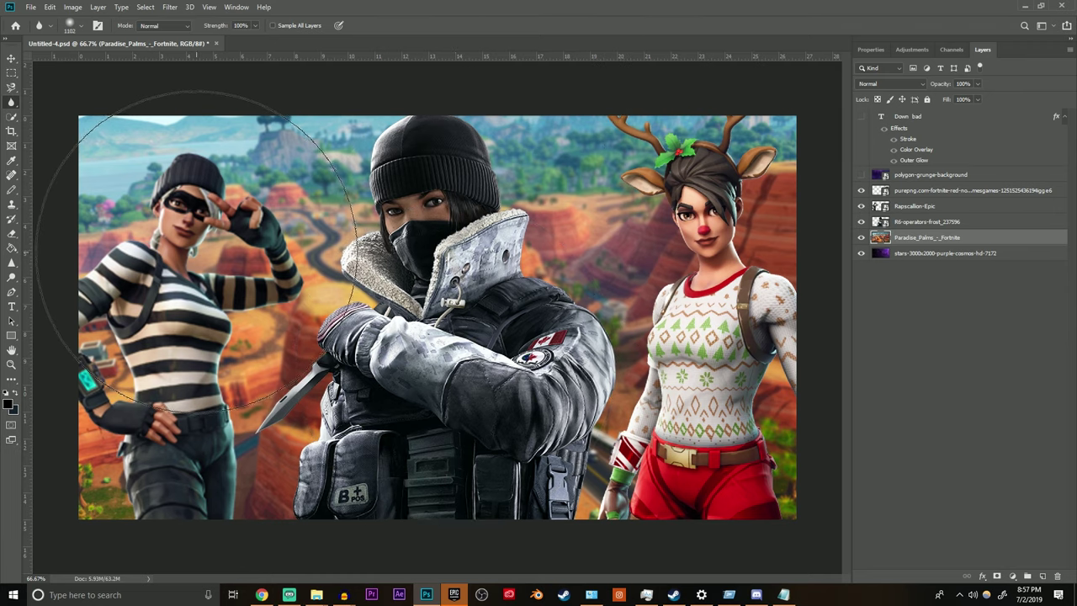
pyautogui.hotkey('alt', 'Tab')
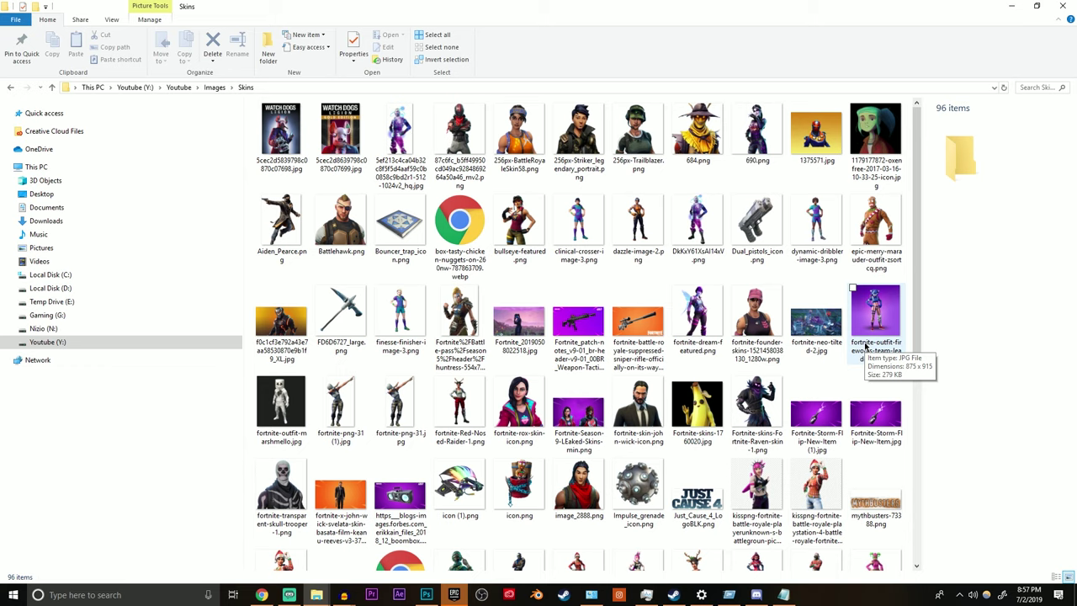
# Scroll through the Skins folder of character images.
pyautogui.scroll(-4, 619, 418)
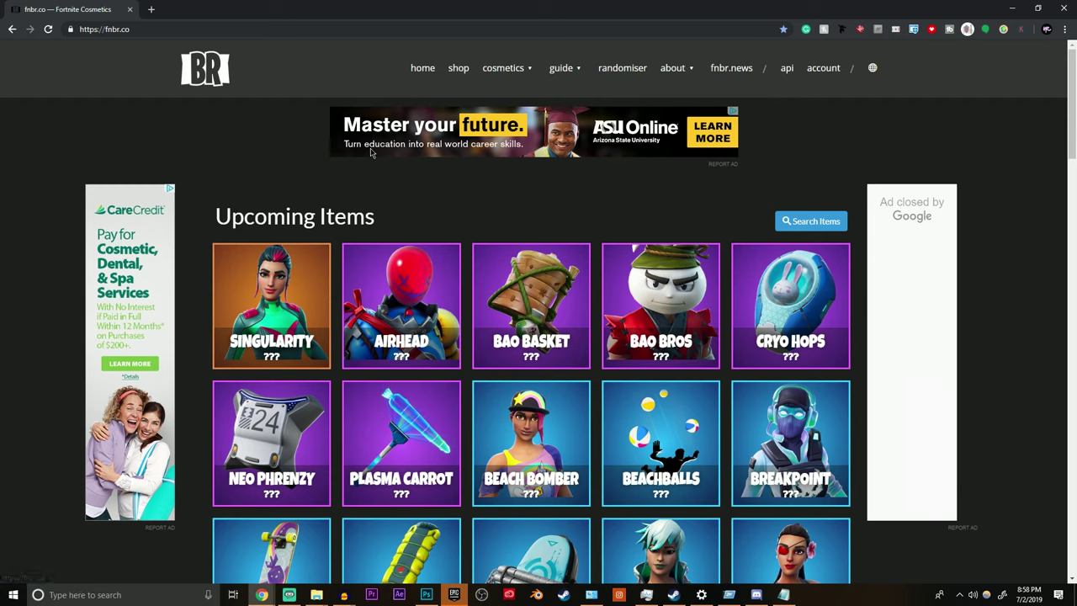
# Open the Octo-Pirate emoji page from fnbr.co's Battle Royale icons gallery.
pyautogui.moveTo(514, 70)
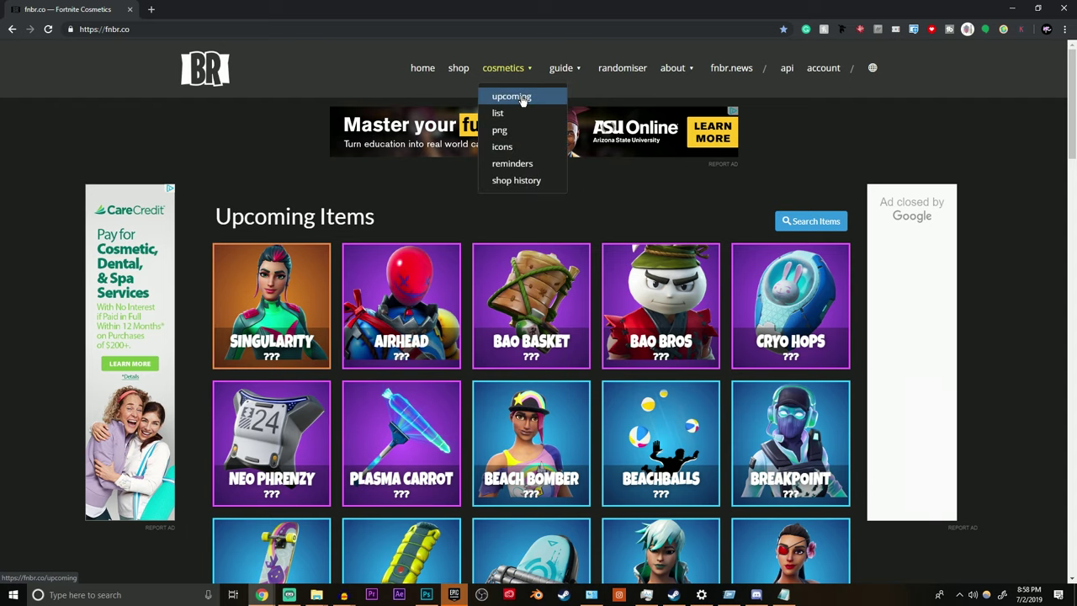
pyautogui.click(514, 146)
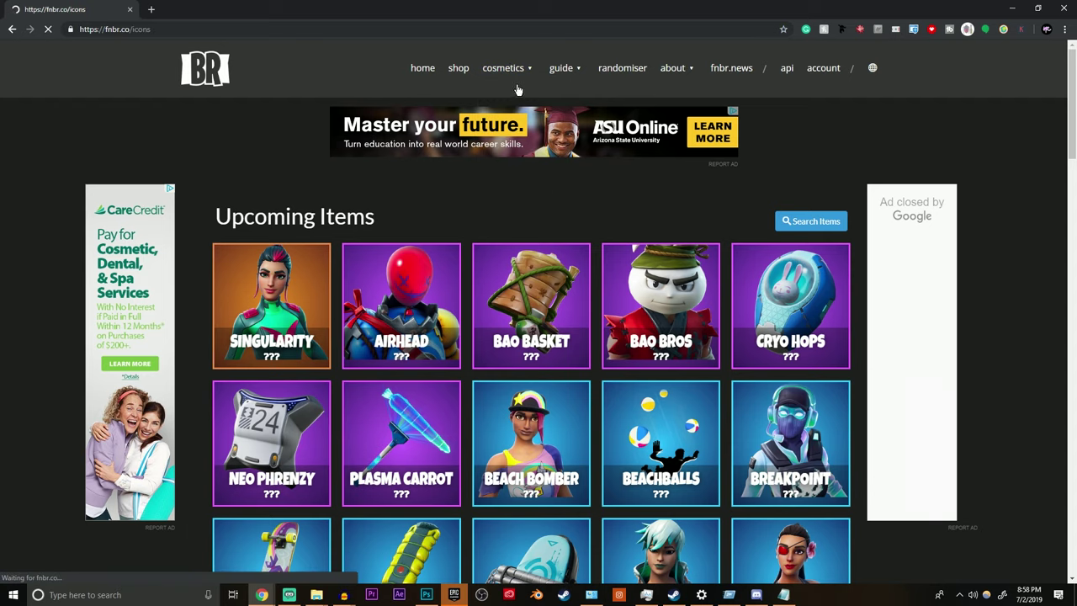
pyautogui.scroll(-6, 393, 278)
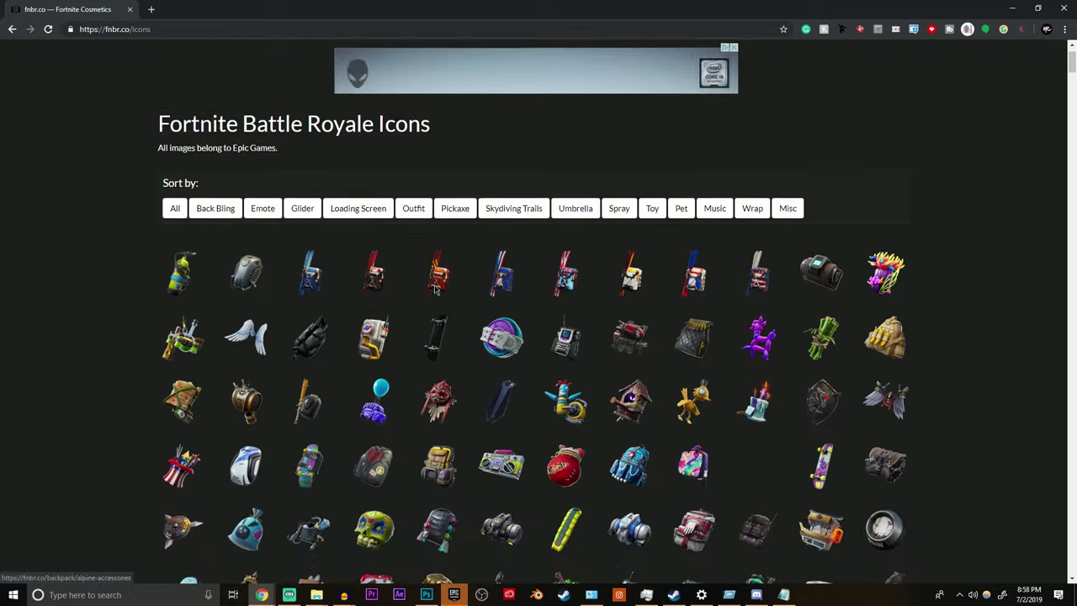
pyautogui.scroll(-10, 393, 278)
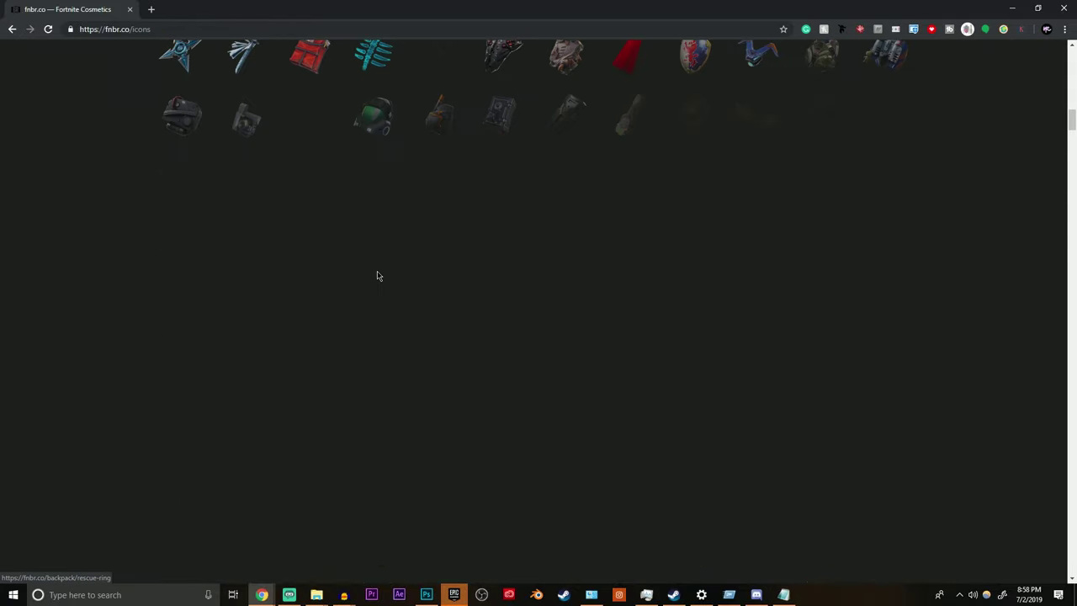
pyautogui.scroll(-5, 494, 257)
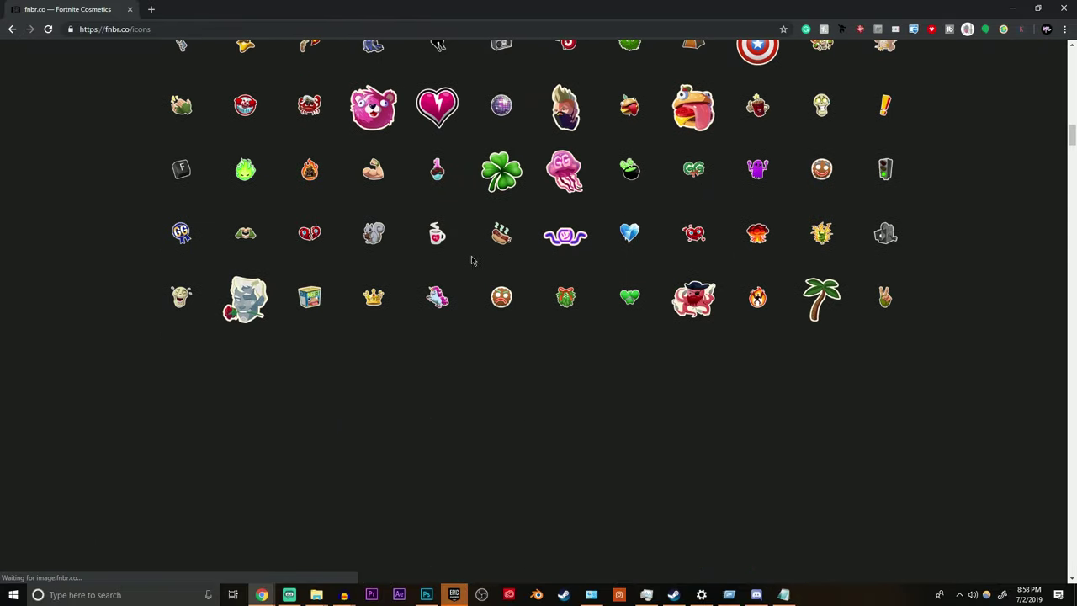
pyautogui.click(691, 296)
# Save the Octo-Pirate icon image as icon.png.
pyautogui.scroll(-3, 371, 145)
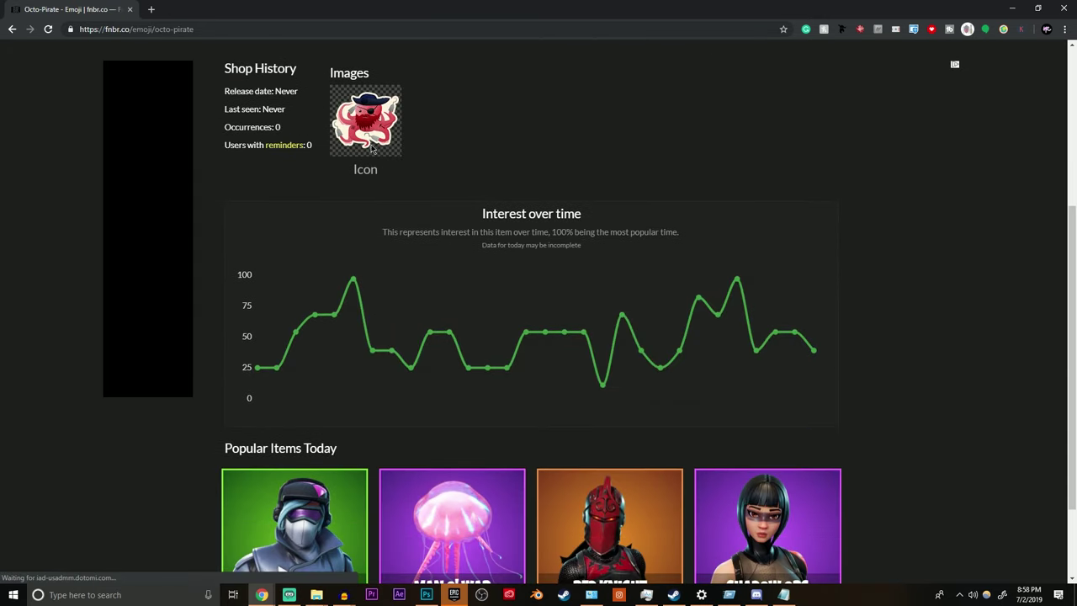
pyautogui.rightClick(371, 135)
pyautogui.click(407, 149)
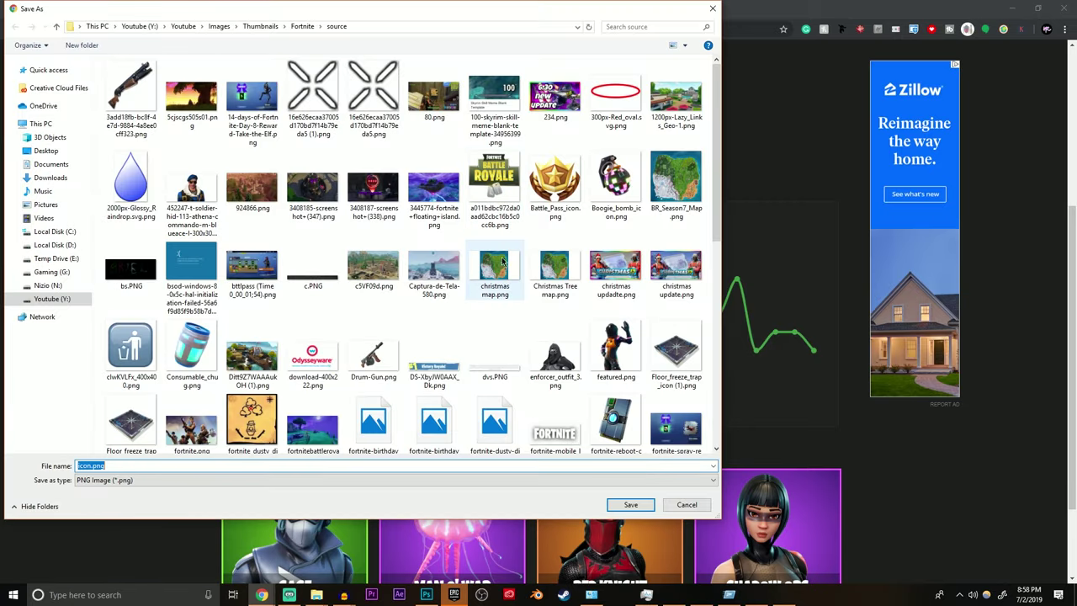
pyautogui.click(648, 507)
pyautogui.click(116, 570)
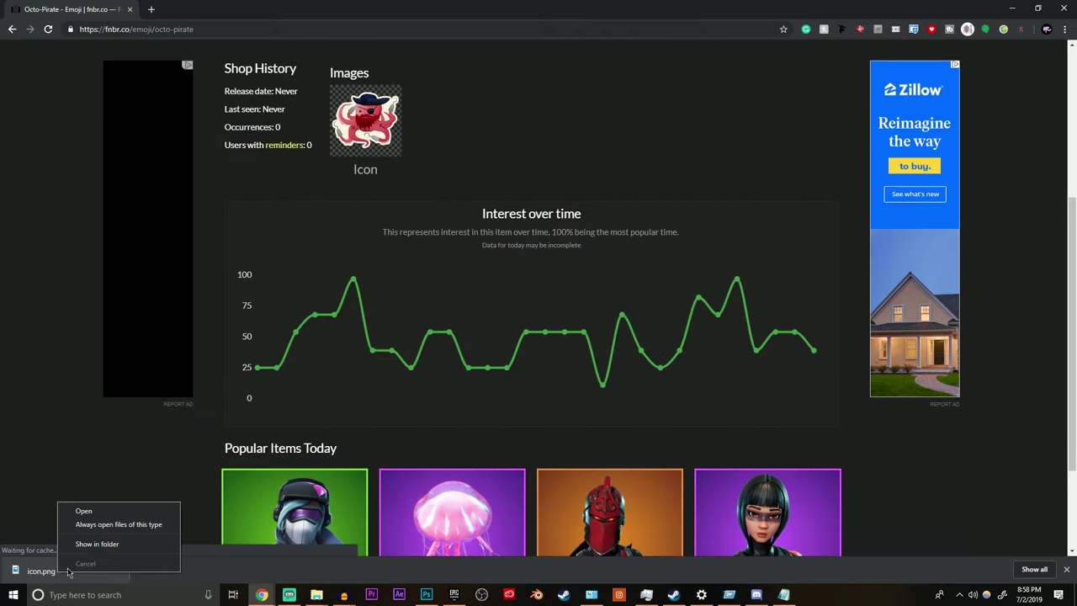
# Trial-place icon.png top right at about 313%, cancel it, and hide the Paradise Palms layer.
pyautogui.click(108, 552)
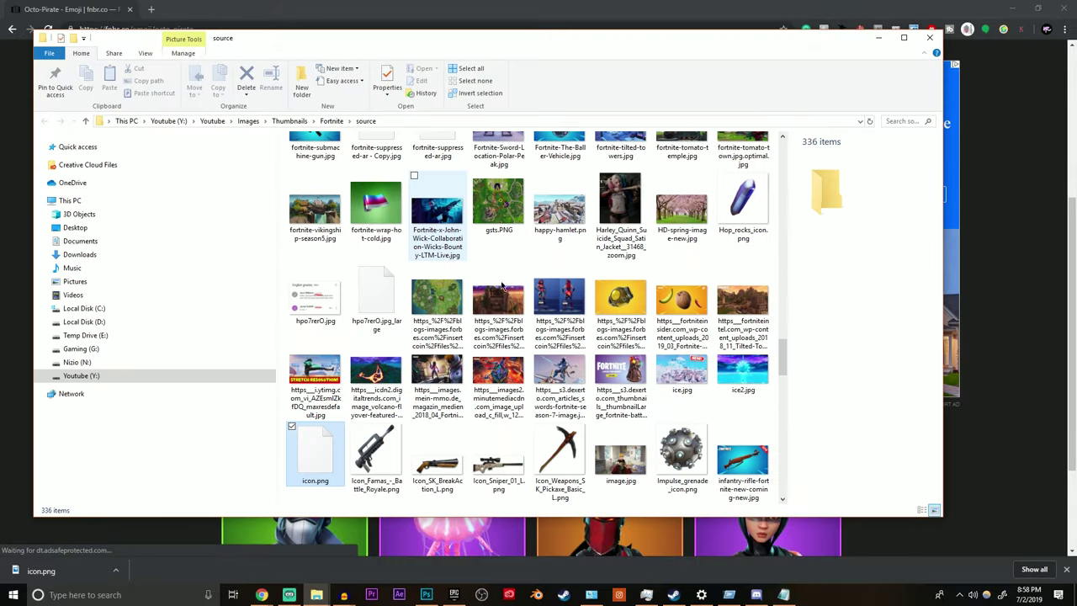
pyautogui.moveTo(318, 454); pyautogui.dragTo(589, 261)
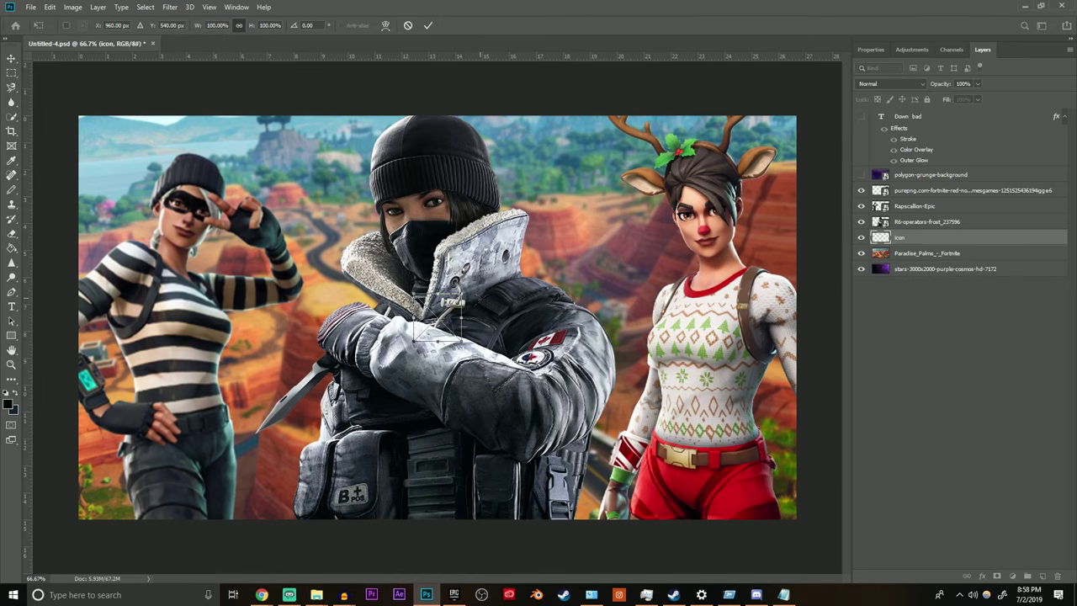
pyautogui.moveTo(440, 317); pyautogui.dragTo(701, 89)
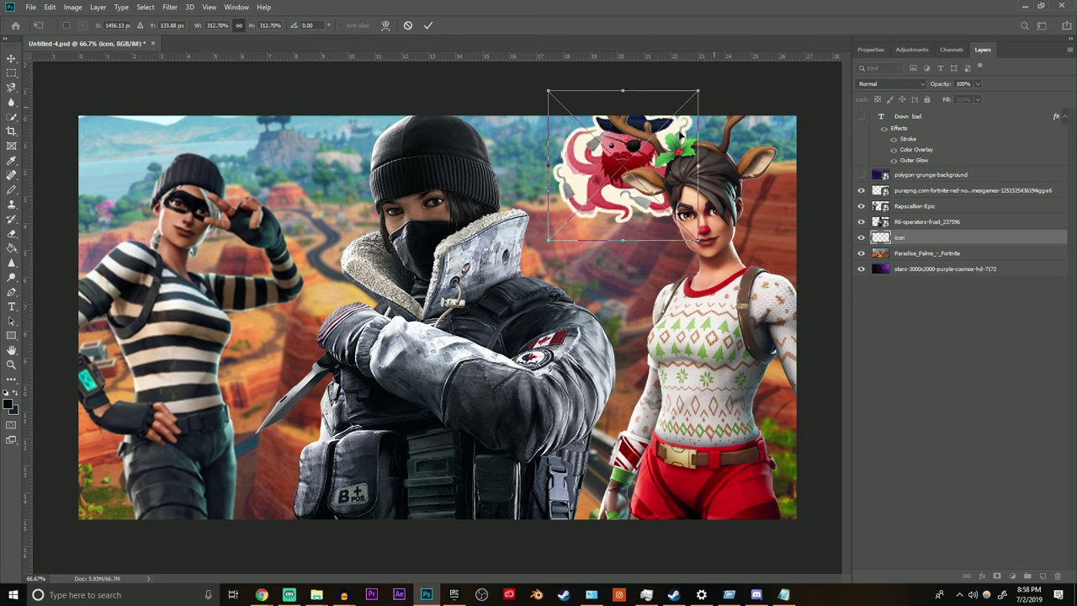
pyautogui.moveTo(623, 165); pyautogui.dragTo(593, 217)
pyautogui.click(408, 25)
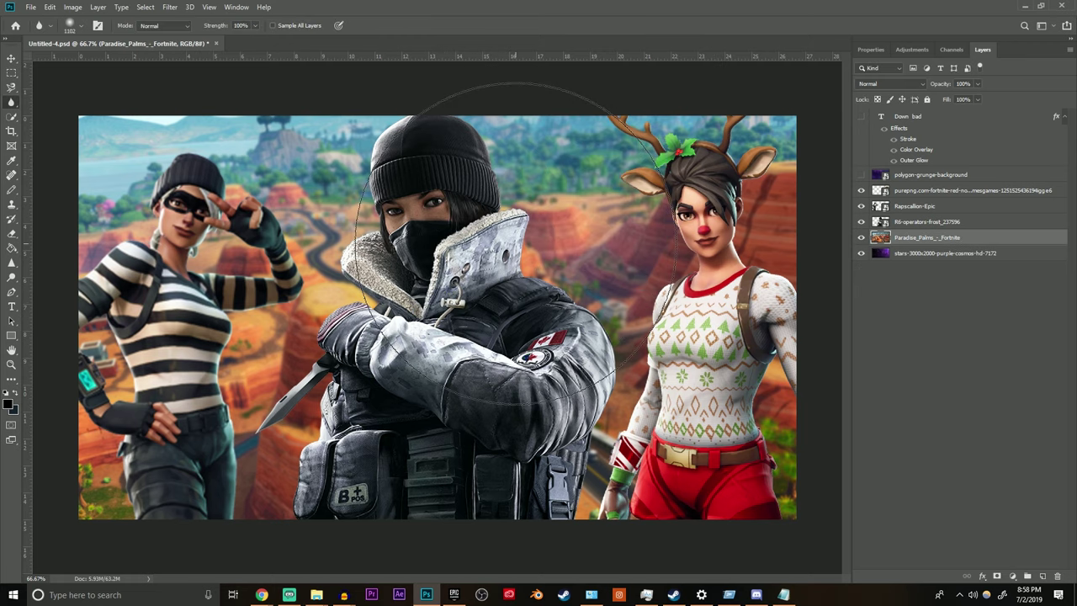
pyautogui.click(861, 238)
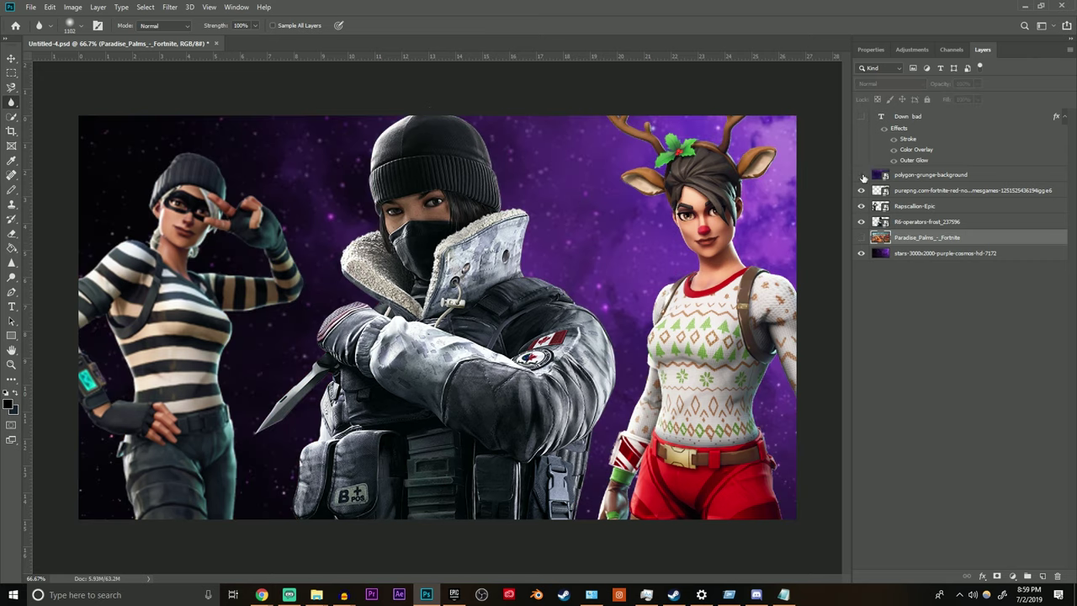
# Show the polygon-grunge-background layer and lower its opacity to make the overlay fainter.
pyautogui.click(861, 175)
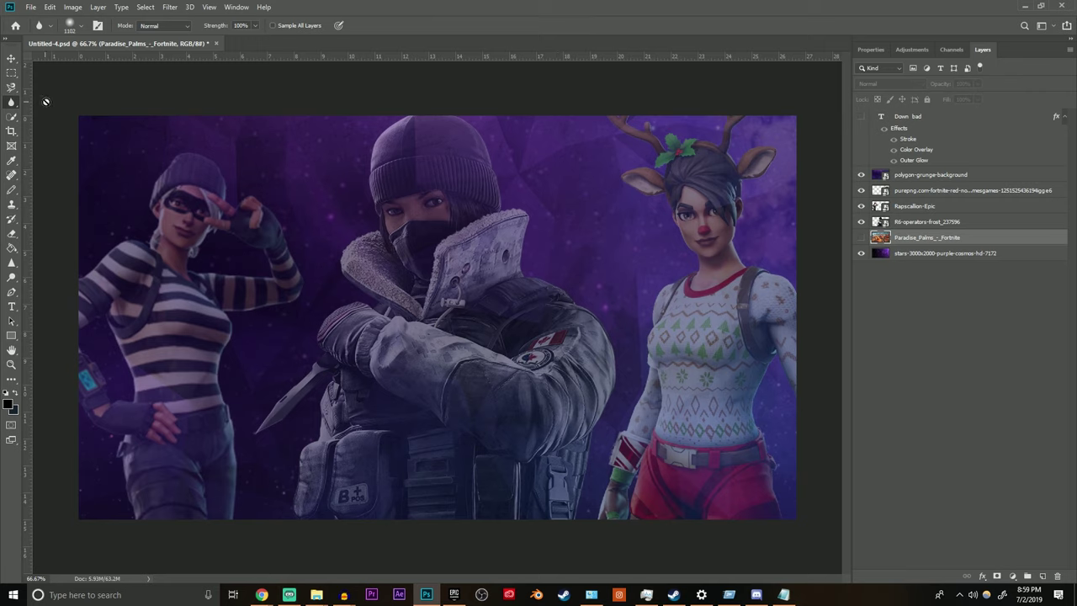
pyautogui.click(930, 174)
pyautogui.moveTo(977, 98); pyautogui.dragTo(973, 99)
# Reopen LUCKIEST POAT.psd from the recent files list.
pyautogui.click(30, 7)
pyautogui.moveTo(34, 72)
pyautogui.click(210, 84)
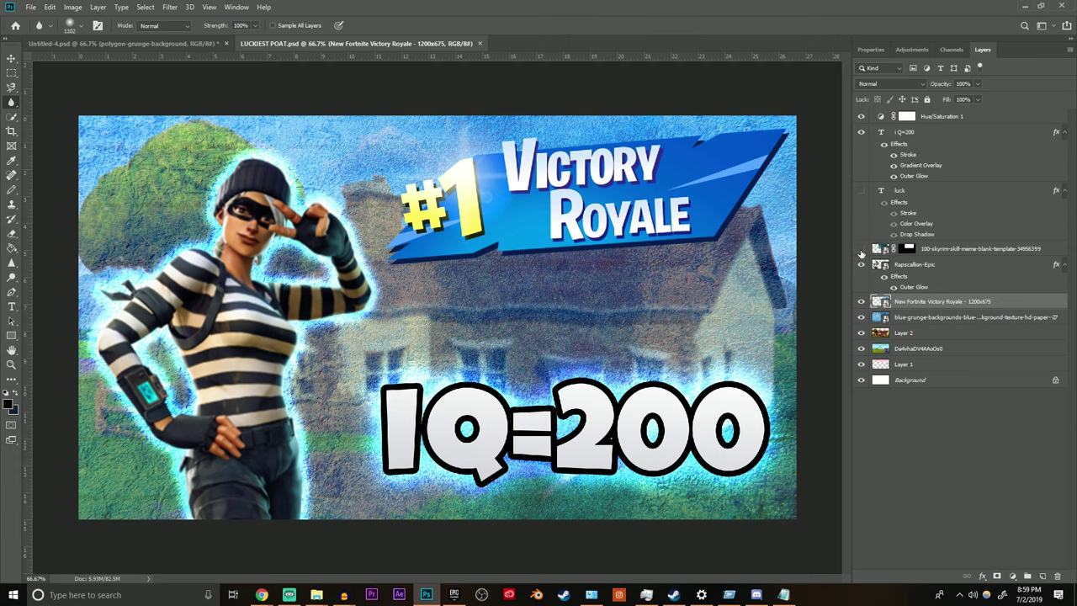
# Set the blue grunge layer in LUCKIEST POAT to 36% opacity so the house shows.
pyautogui.click(861, 317)
pyautogui.click(861, 318)
pyautogui.click(912, 317)
pyautogui.moveTo(977, 84); pyautogui.dragTo(947, 97)
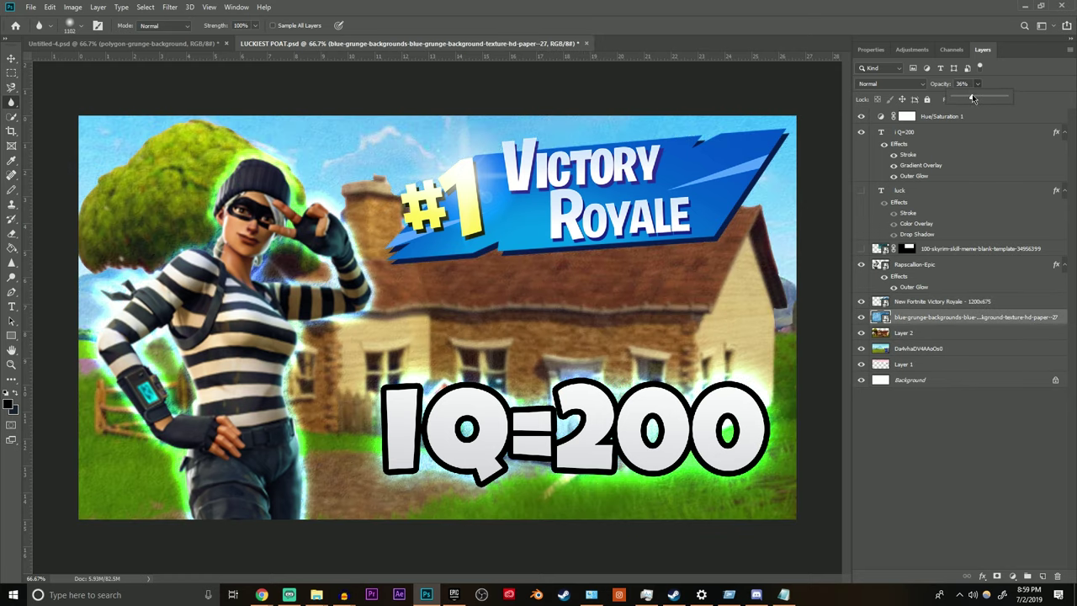
pyautogui.hotkey('alt', 'Tab')
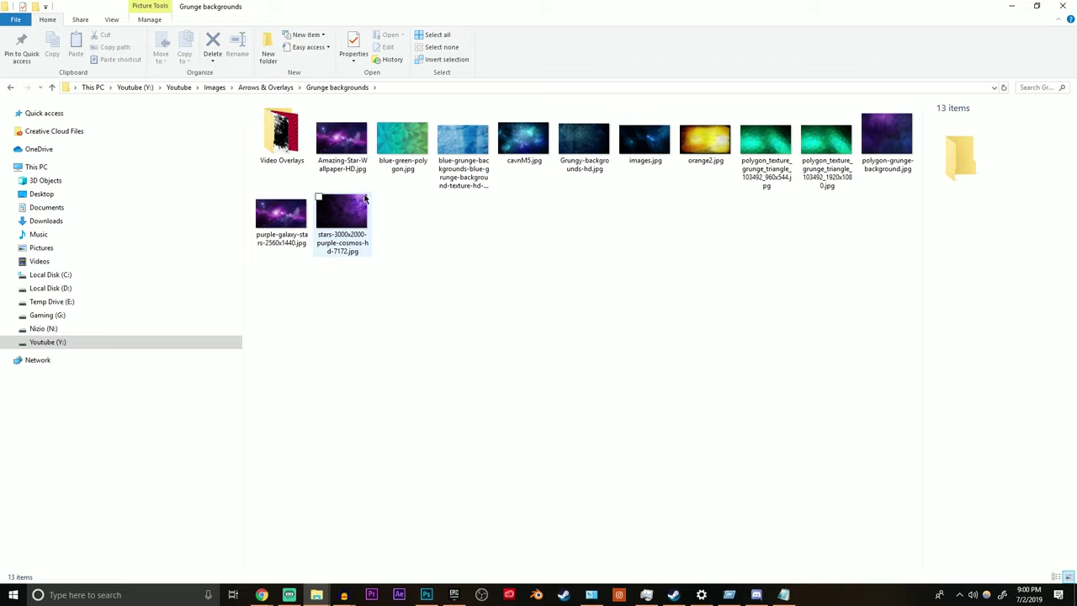
# Preview blue-green-polygon.jpg in Photos, then close it.
pyautogui.doubleClick(418, 154)
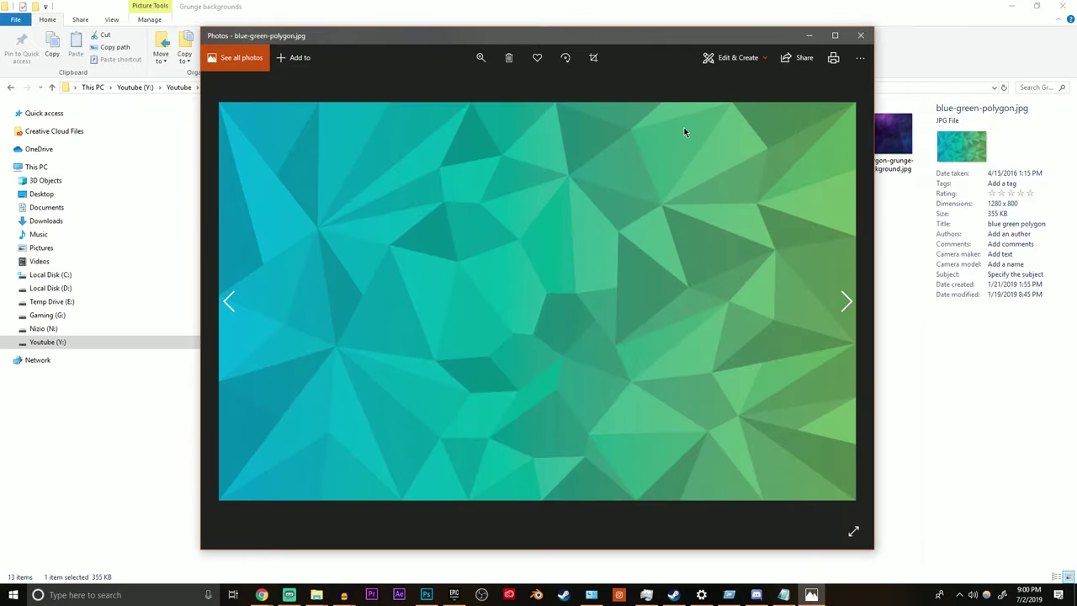
pyautogui.click(861, 35)
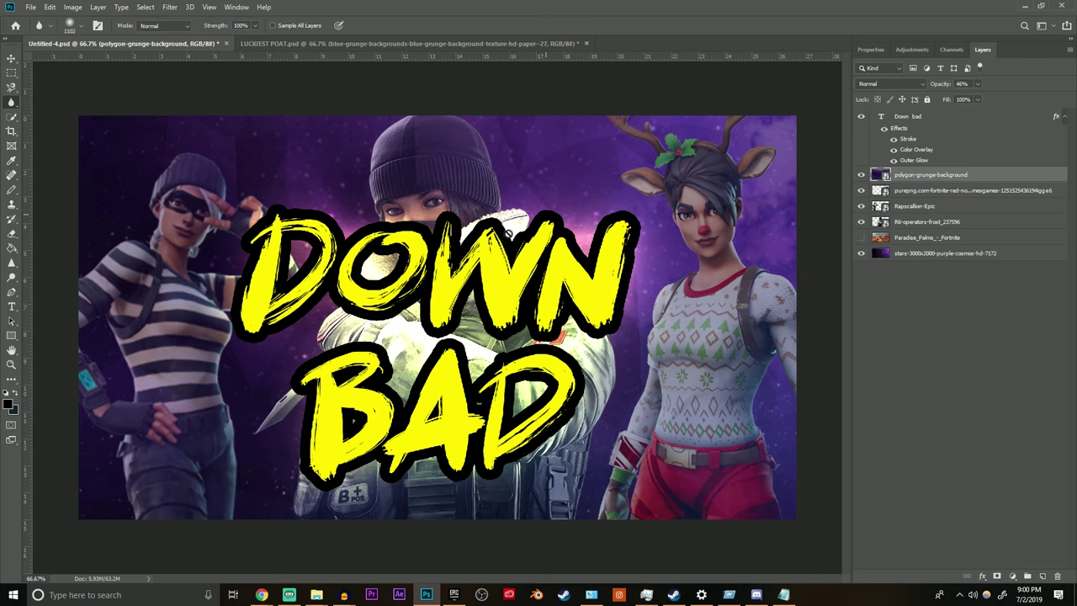
# Open the yellow DOWN BAD title layer for text editing with the Type tool.
pyautogui.click(12, 306)
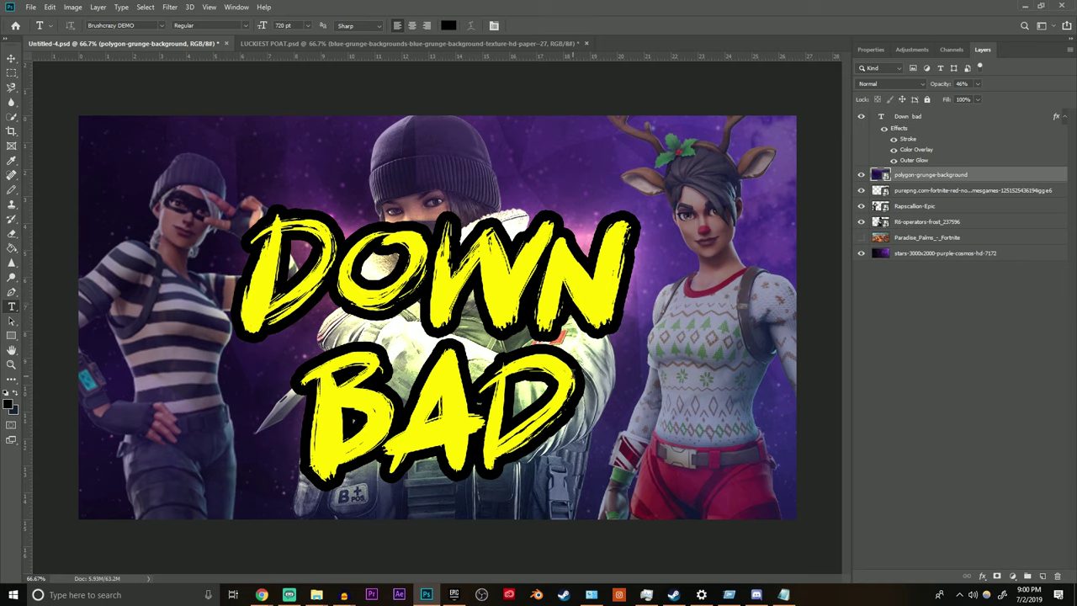
pyautogui.doubleClick(882, 116)
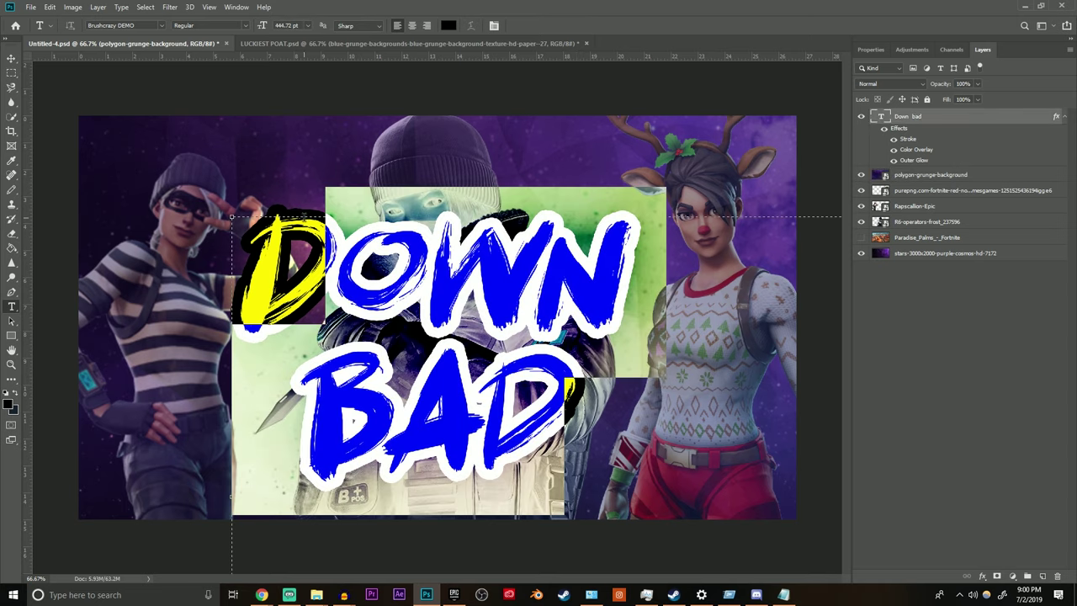
pyautogui.hotkey('ctrl', 'Return')
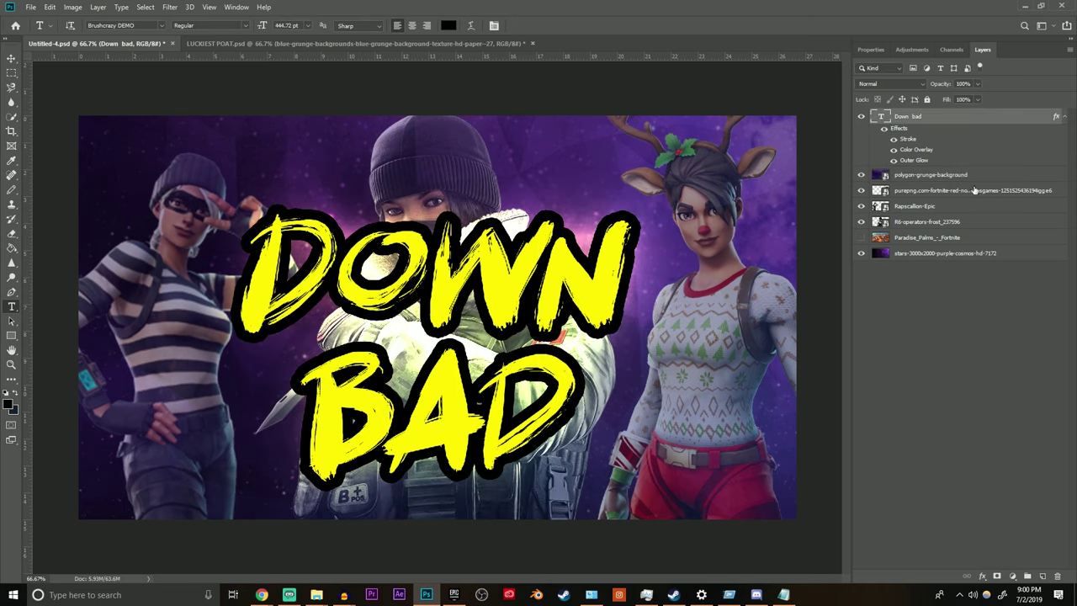
pyautogui.moveTo(564, 379); pyautogui.dragTo(234, 204)
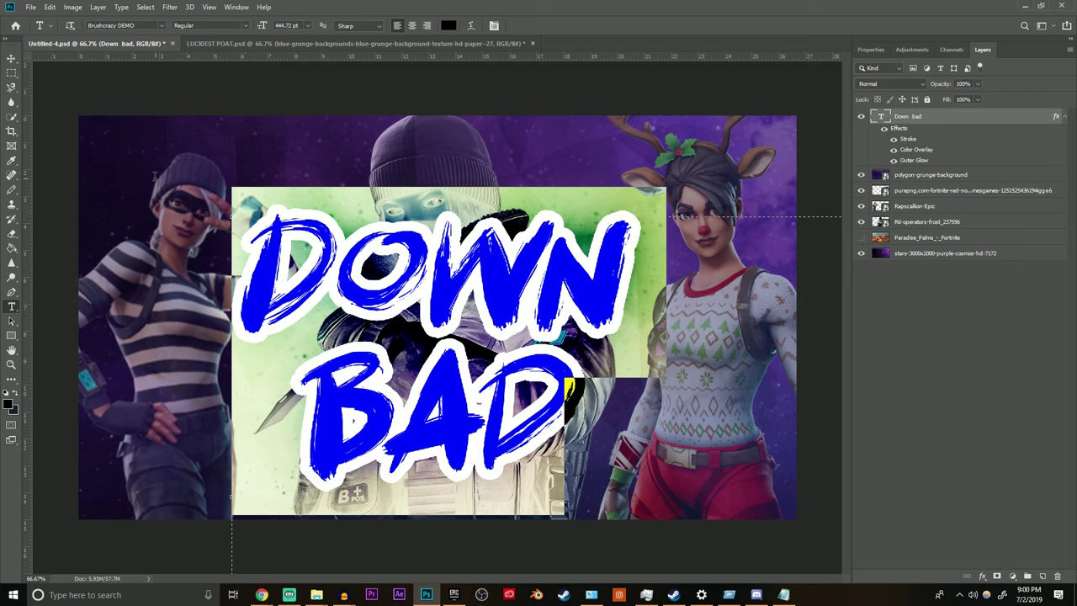
pyautogui.click(459, 328)
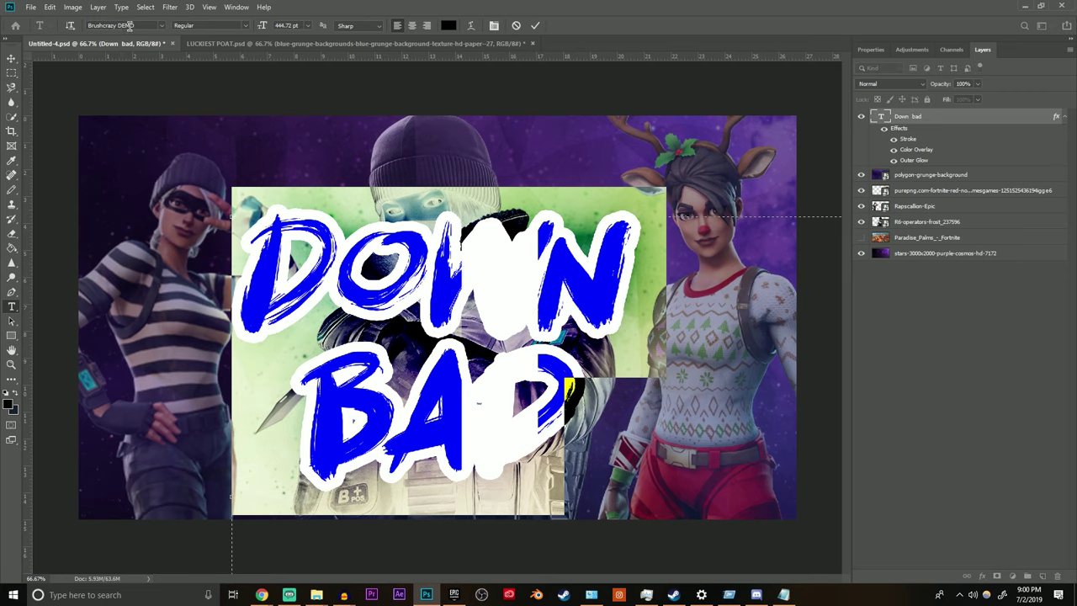
pyautogui.click(435, 348)
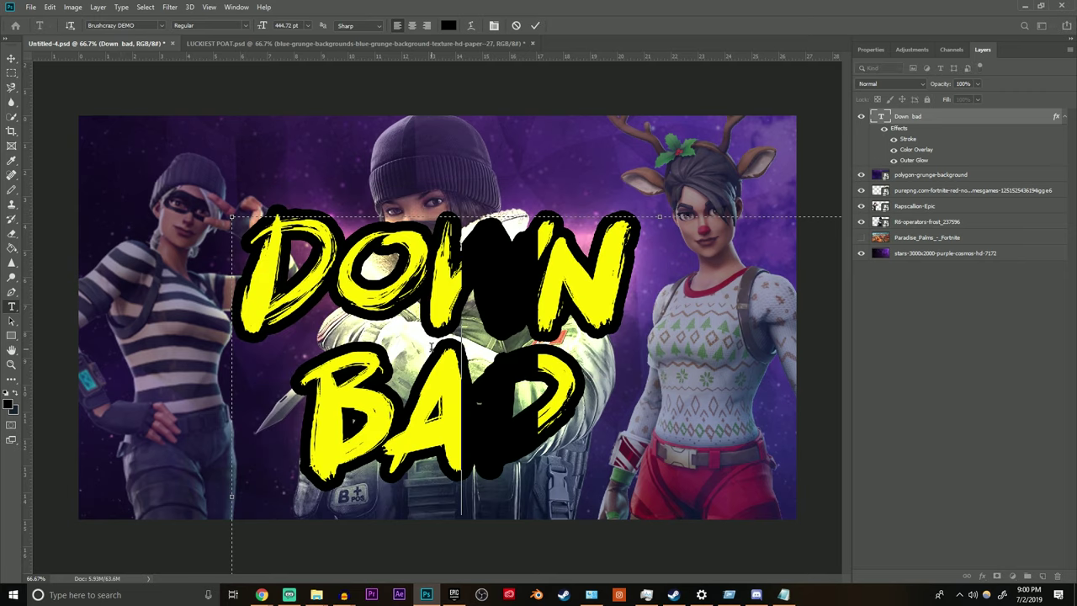
# Commit the DOWN BAD text and swap its Color Overlay for a Gradient Overlay in Layer Style.
pyautogui.click(536, 26)
pyautogui.doubleClick(925, 149)
pyautogui.click(587, 281)
pyautogui.click(587, 295)
# Try the pink and then a blue gradient preset on the title's Gradient Overlay.
pyautogui.click(611, 295)
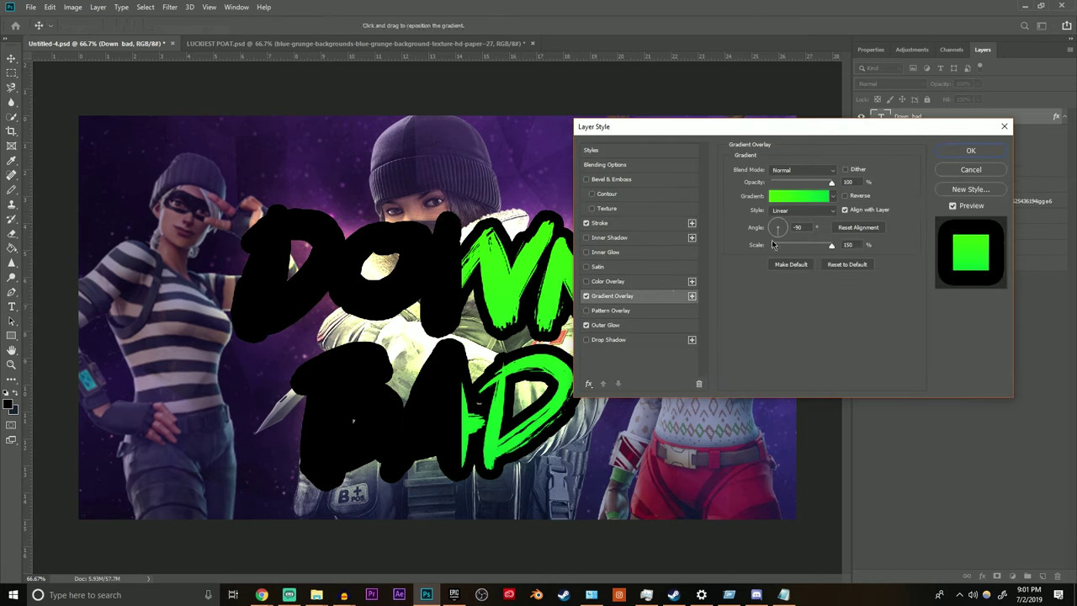
pyautogui.click(815, 195)
pyautogui.click(847, 246)
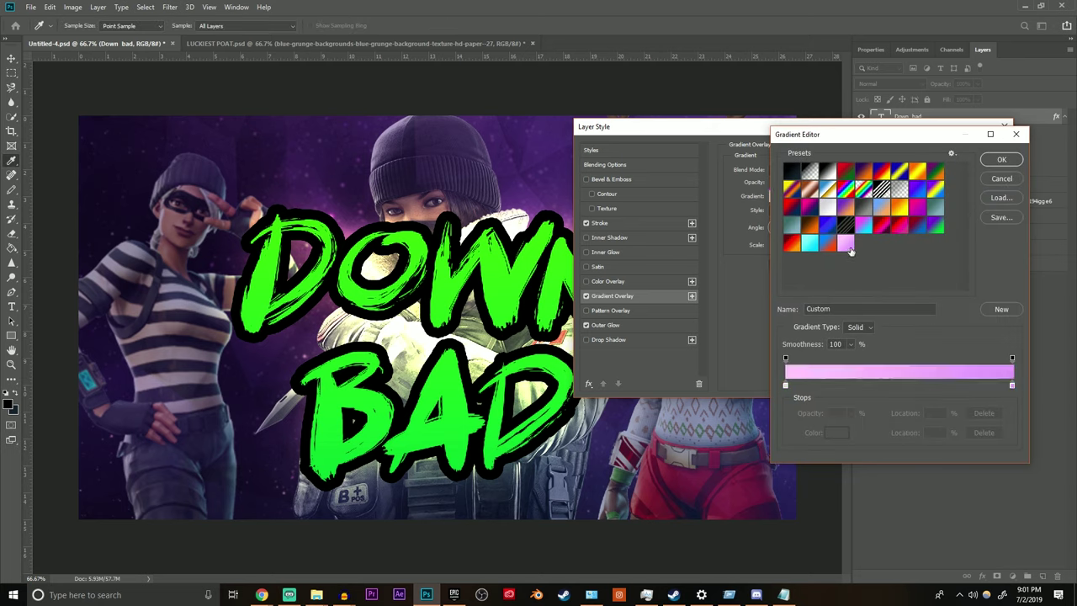
pyautogui.click(826, 227)
pyautogui.click(1001, 159)
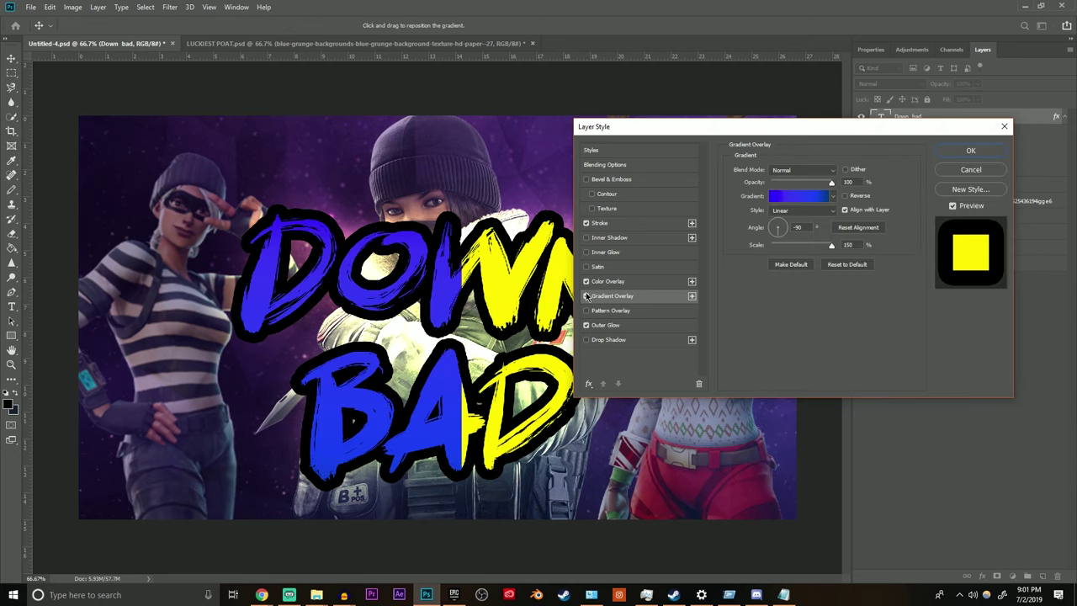
# Drop the gradient overlay and toggle the black Stroke off and back on.
pyautogui.click(586, 296)
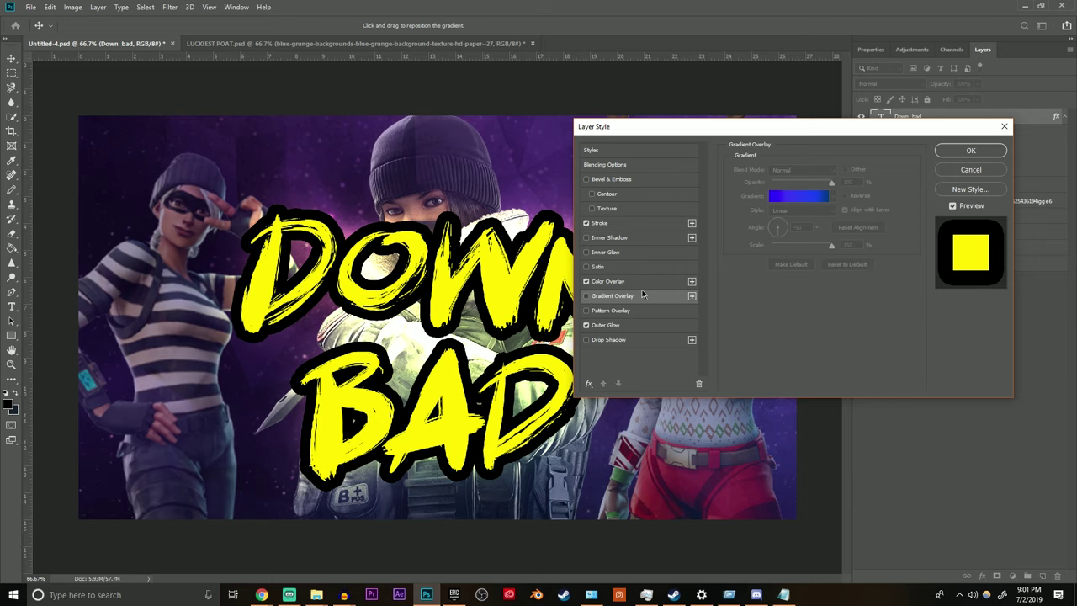
pyautogui.doubleClick(587, 223)
pyautogui.click(586, 223)
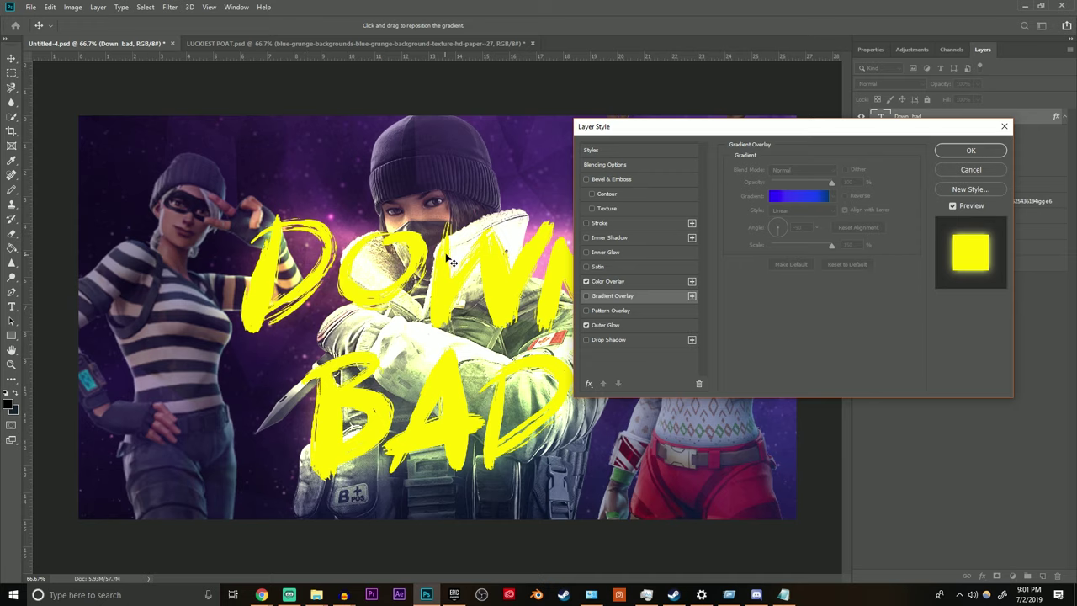
pyautogui.click(587, 223)
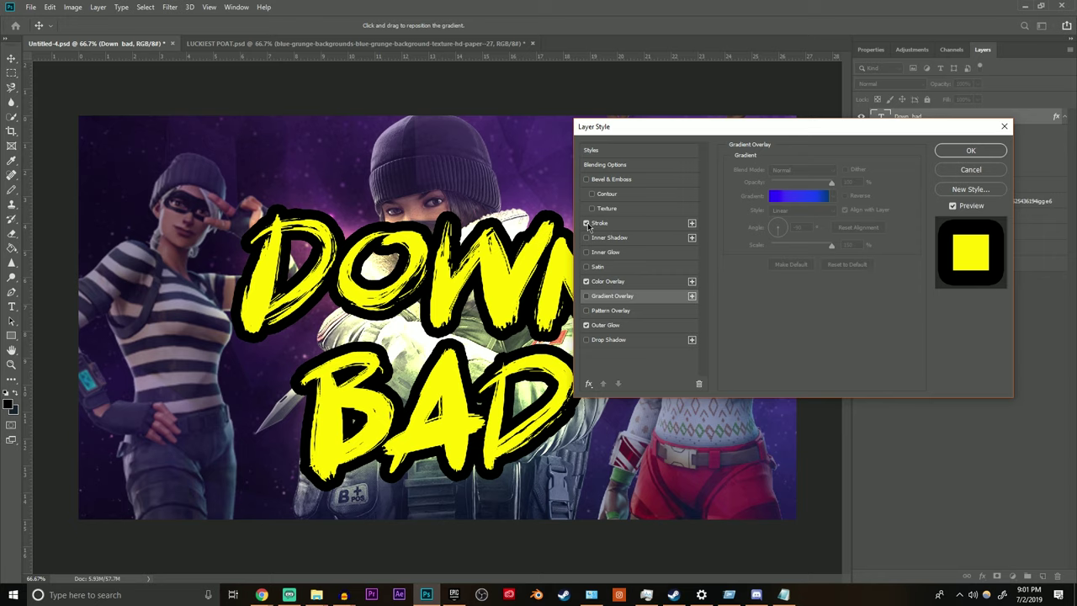
# Add a Pattern Overlay to DOWN BAD and set up Outer Glow with Vivid Light blending.
pyautogui.click(601, 311)
pyautogui.click(600, 327)
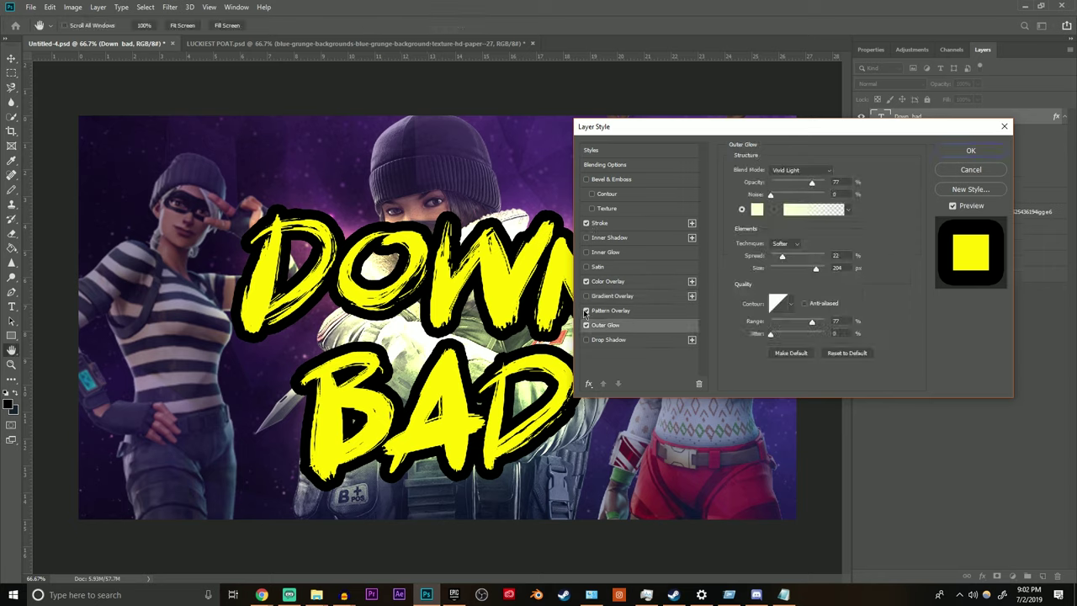
pyautogui.click(813, 170)
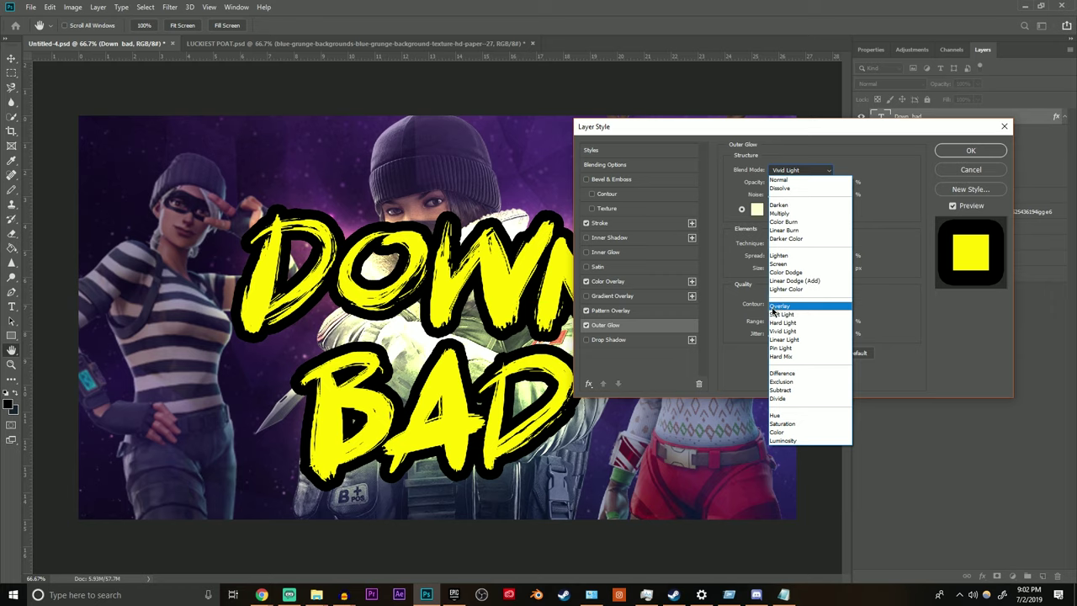
pyautogui.click(779, 331)
# Make the outer glow pale yellow, size 79 px with adjusted spread, and apply.
pyautogui.click(757, 209)
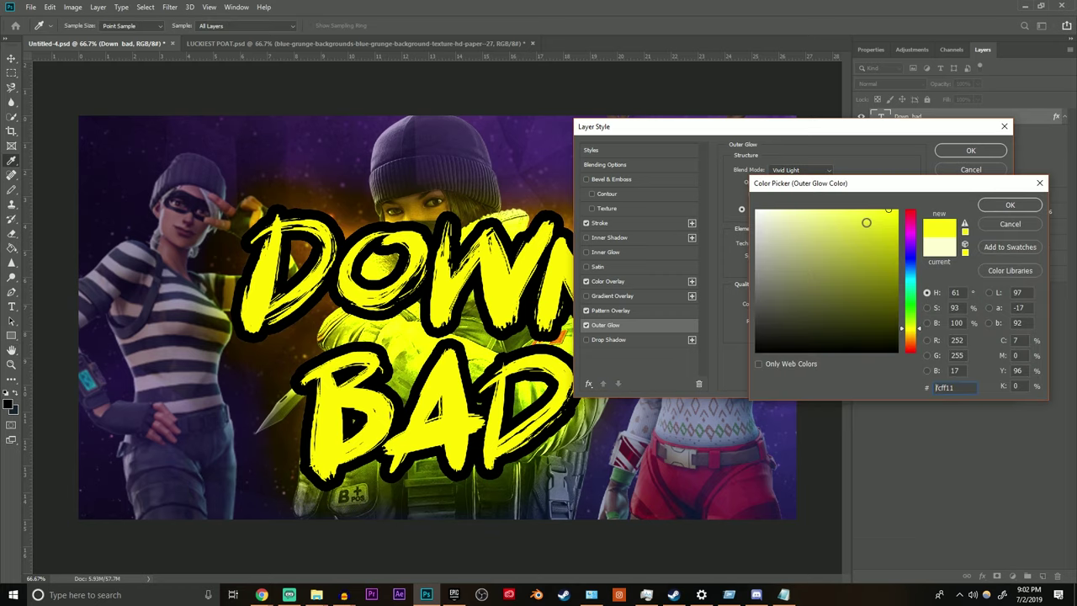
pyautogui.moveTo(861, 228); pyautogui.dragTo(918, 203)
pyautogui.moveTo(853, 231)
pyautogui.mouseDown()
pyautogui.moveTo(830, 211)
pyautogui.moveTo(764, 211)
pyautogui.moveTo(807, 209)
pyautogui.mouseUp()
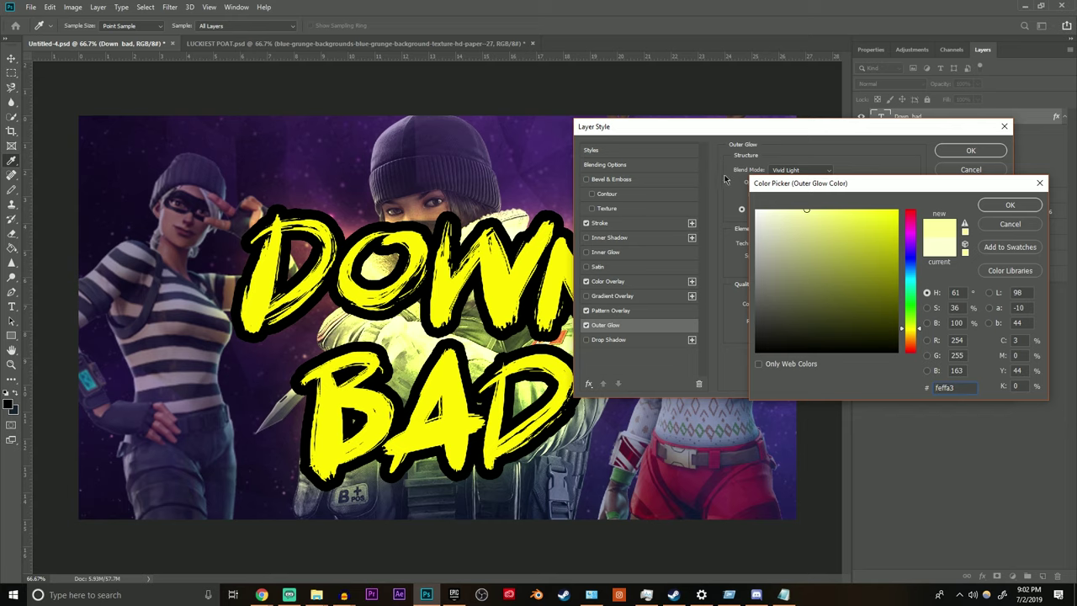
pyautogui.click(1009, 204)
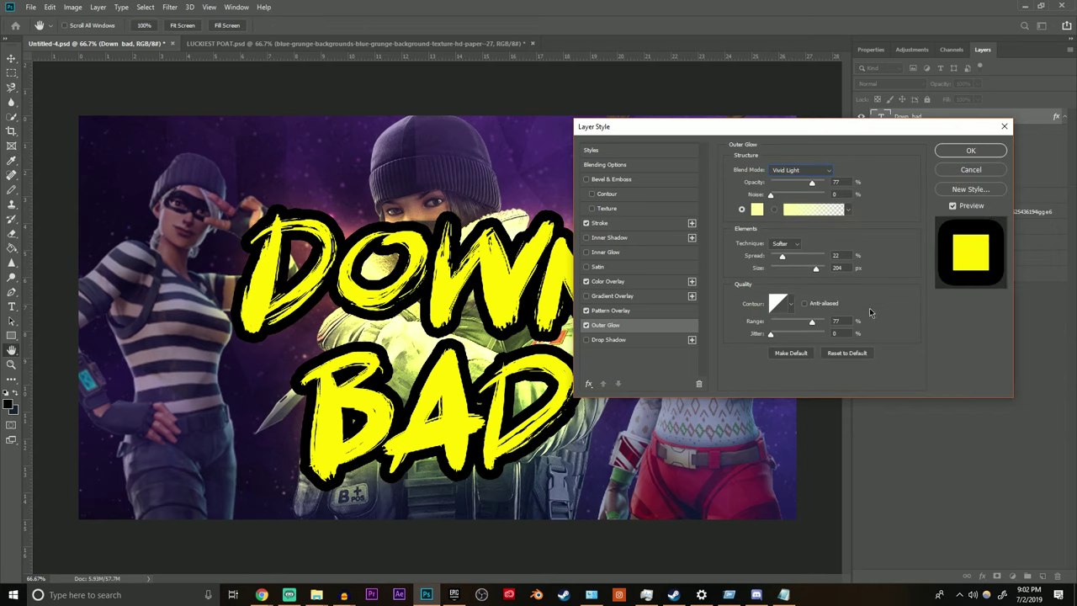
pyautogui.moveTo(818, 272); pyautogui.dragTo(791, 269)
pyautogui.moveTo(783, 256)
pyautogui.mouseDown()
pyautogui.moveTo(815, 258)
pyautogui.moveTo(803, 257)
pyautogui.mouseUp()
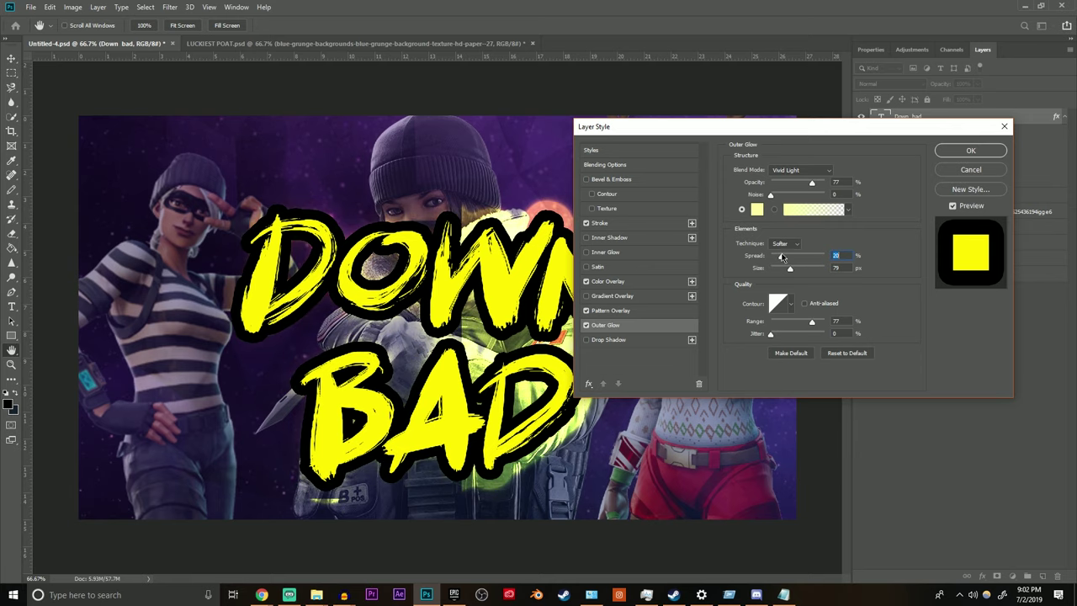
pyautogui.press('Return')
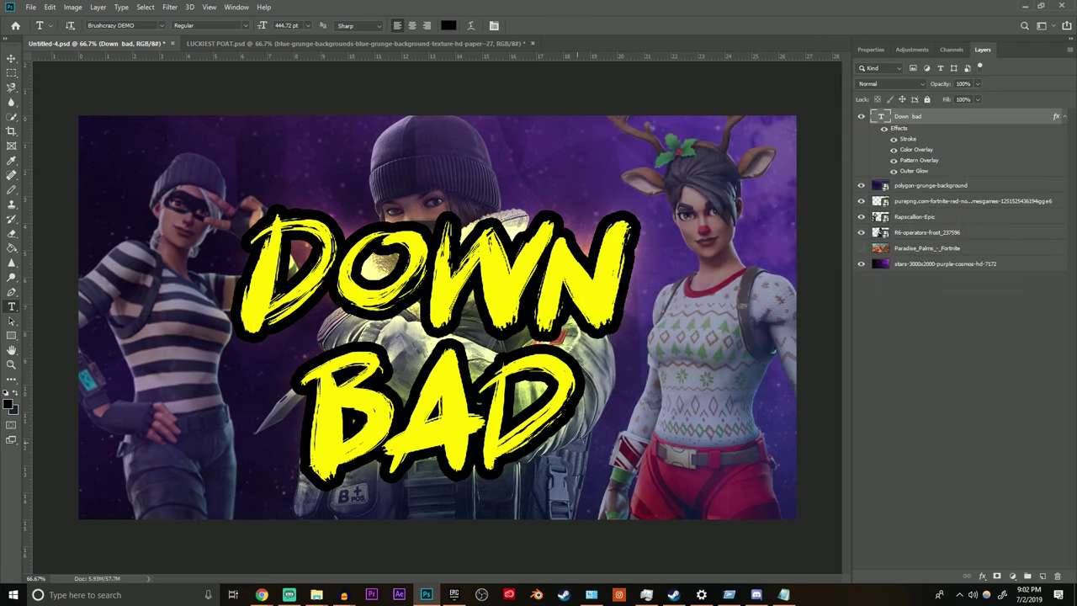
# Return to LUCKIEST POAT.psd, briefly hide the Victory Royale layer, and select the IQ=200 text.
pyautogui.click(275, 43)
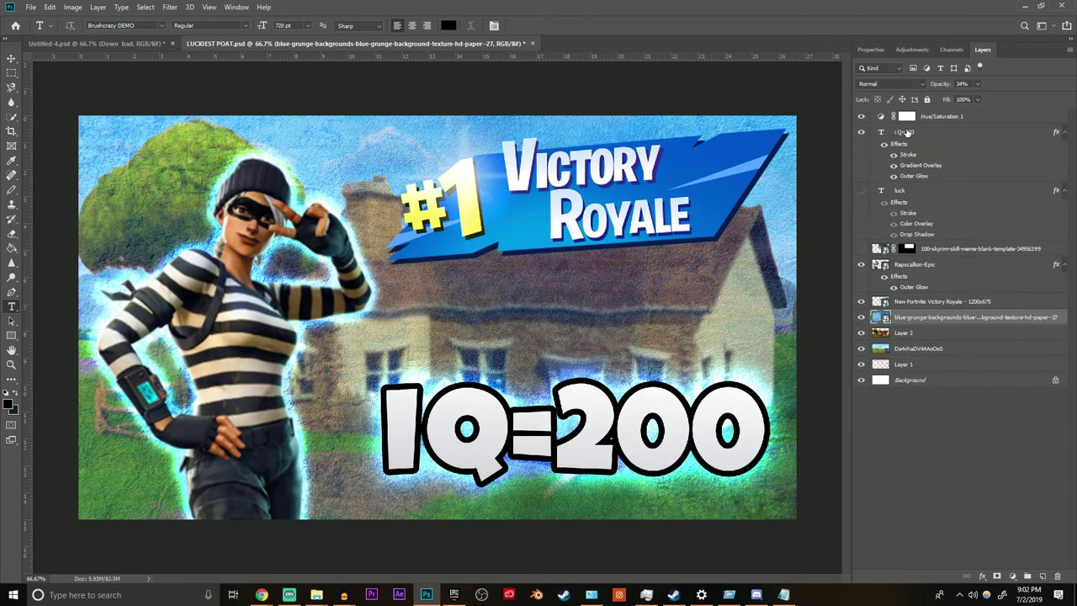
pyautogui.click(861, 302)
pyautogui.click(861, 301)
pyautogui.moveTo(763, 418); pyautogui.dragTo(384, 420)
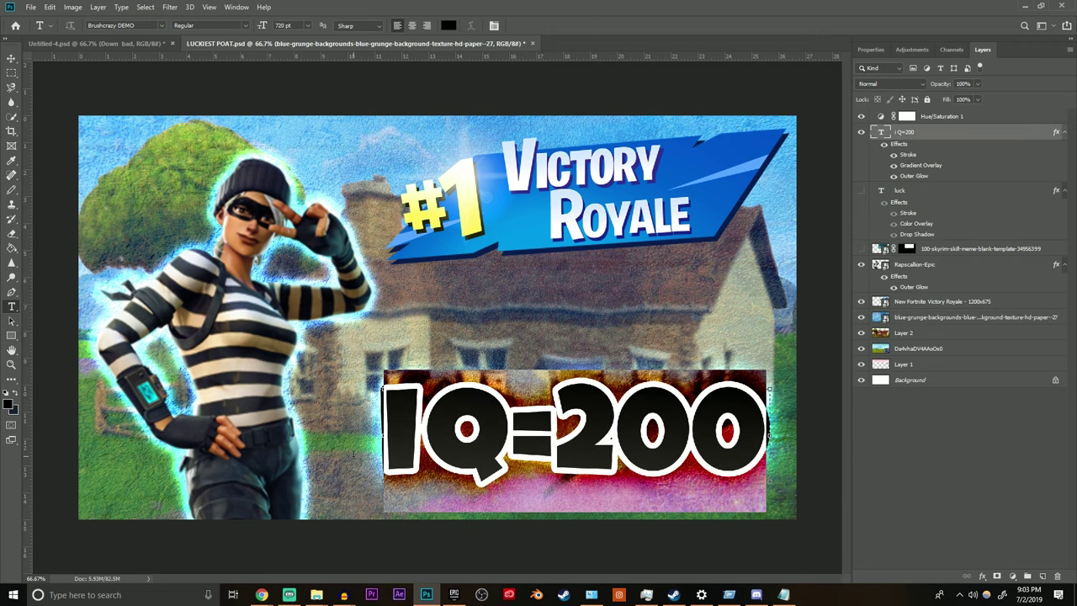